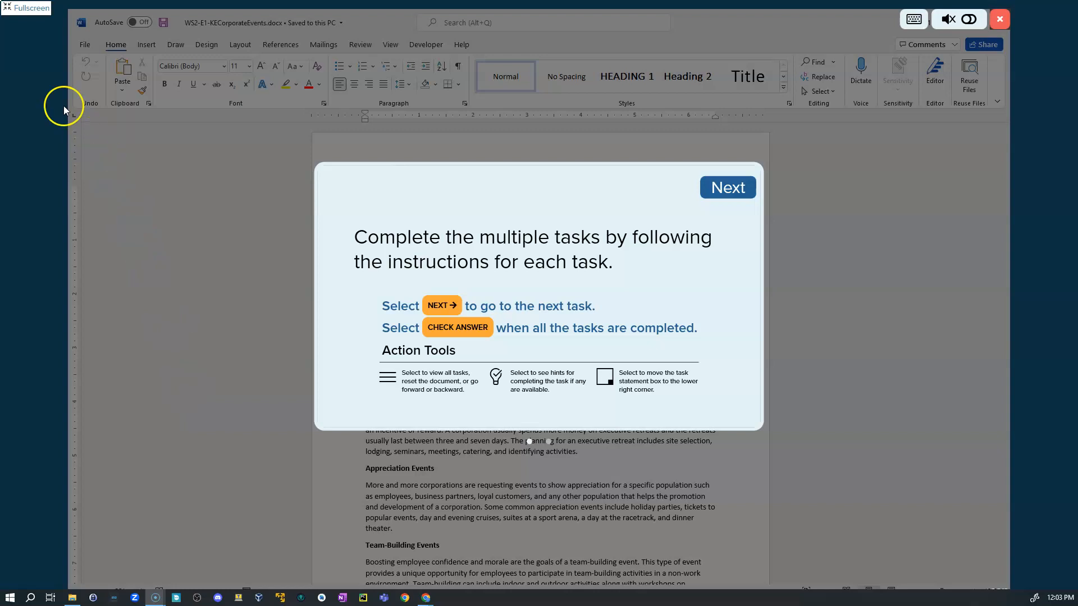
Begin the exercise and move the task instructions box off the page into the empty area beside the document
{"action": "left_click", "coordinate": [733, 190]}
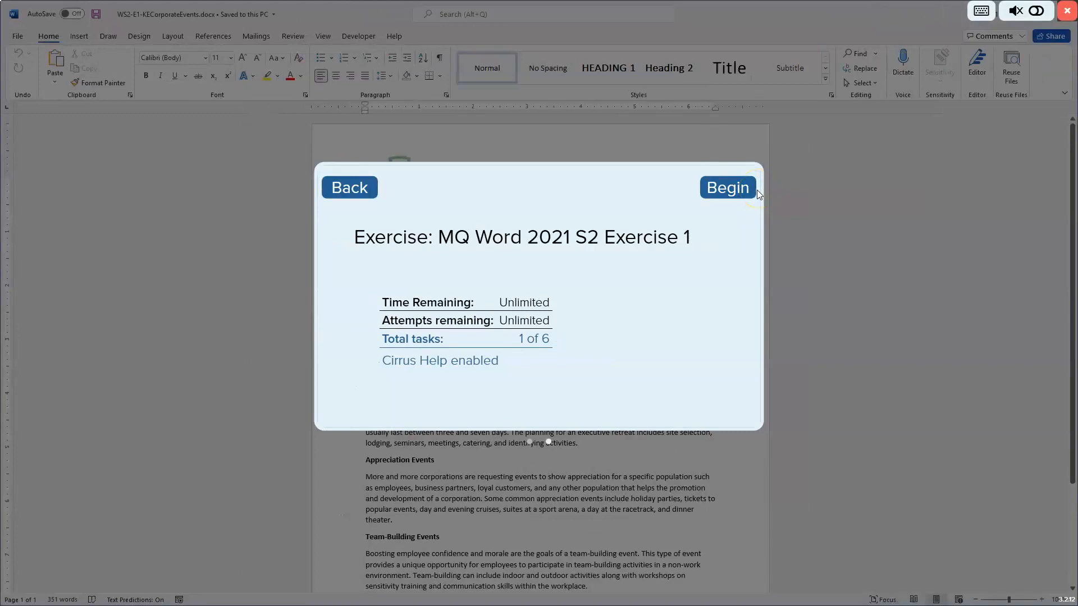
{"action": "left_click", "coordinate": [735, 190]}
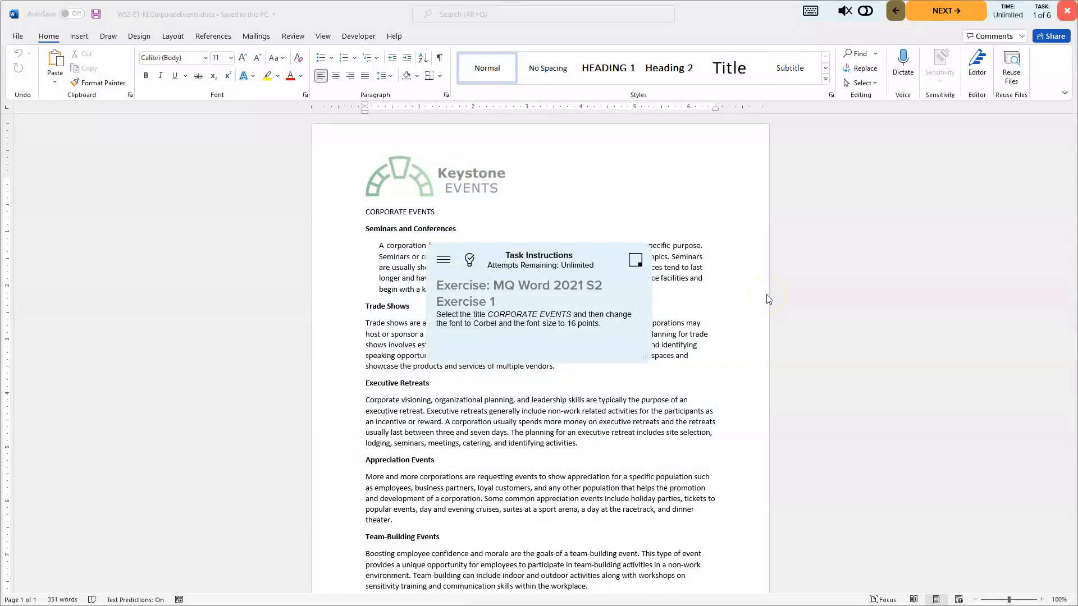
{"action": "left_click_drag", "start_coordinate": [540, 247], "coordinate": [886, 149]}
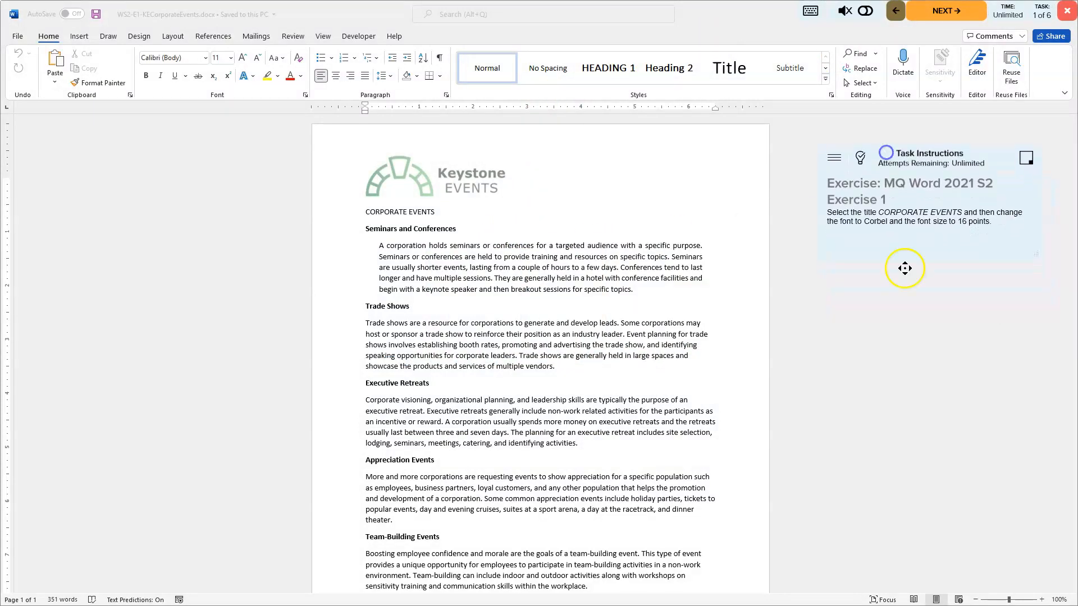
Zoom the document in to 140%
{"action": "left_click", "coordinate": [1041, 599]}
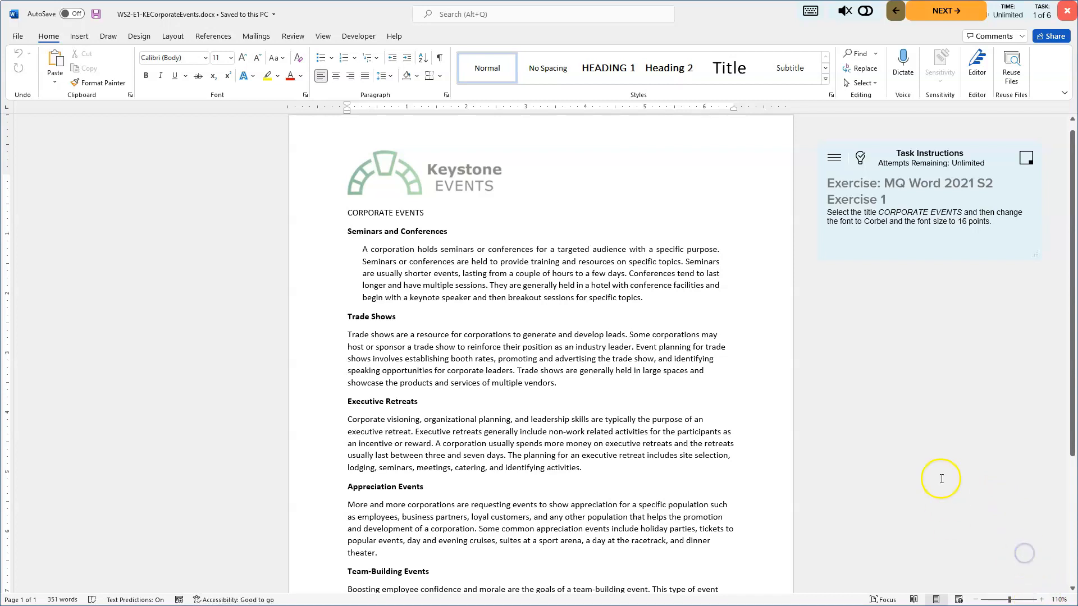
{"action": "left_click", "coordinate": [907, 401]}
{"action": "scroll", "coordinate": [900, 355], "scroll_direction": "up", "scroll_amount": 3, "text": "ctrl"}
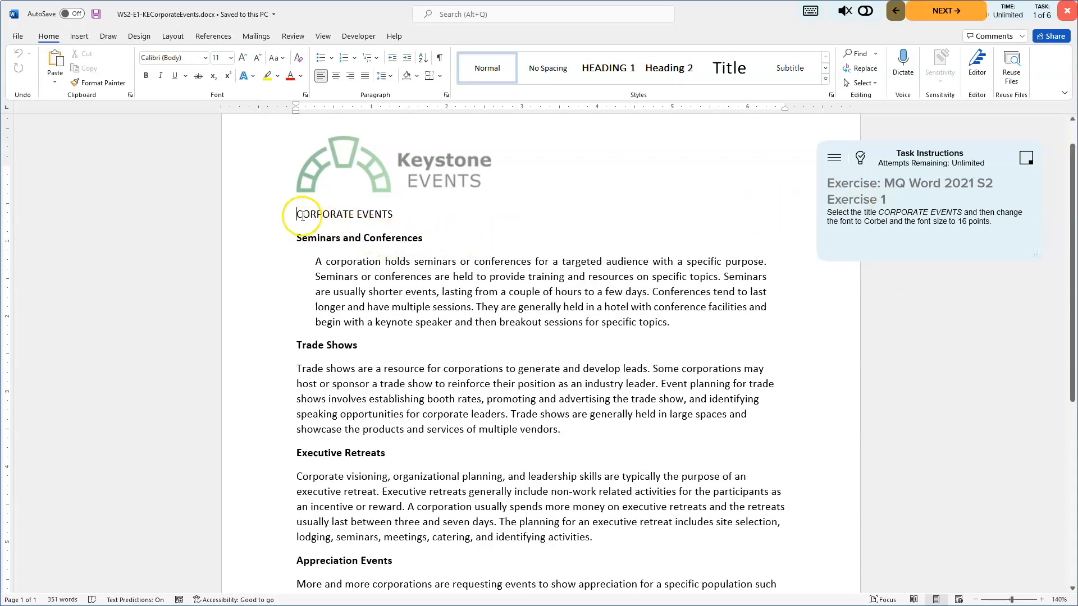
Change the font of the title CORPORATE EVENTS to Corbel
{"action": "left_click_drag", "start_coordinate": [302, 216], "coordinate": [394, 215]}
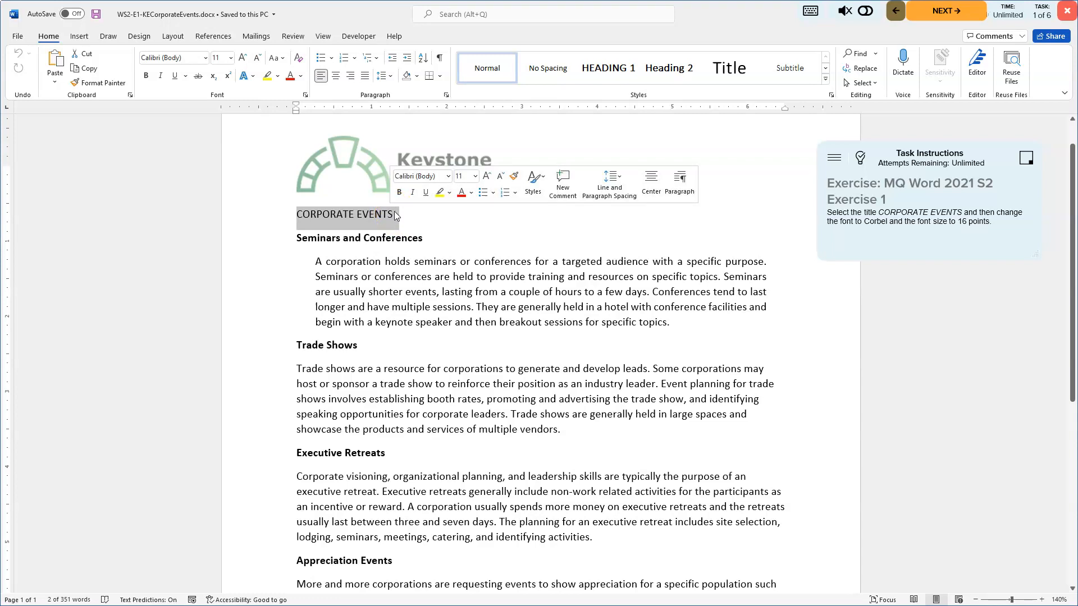
{"action": "scroll", "coordinate": [264, 212], "scroll_direction": "down", "scroll_amount": 1}
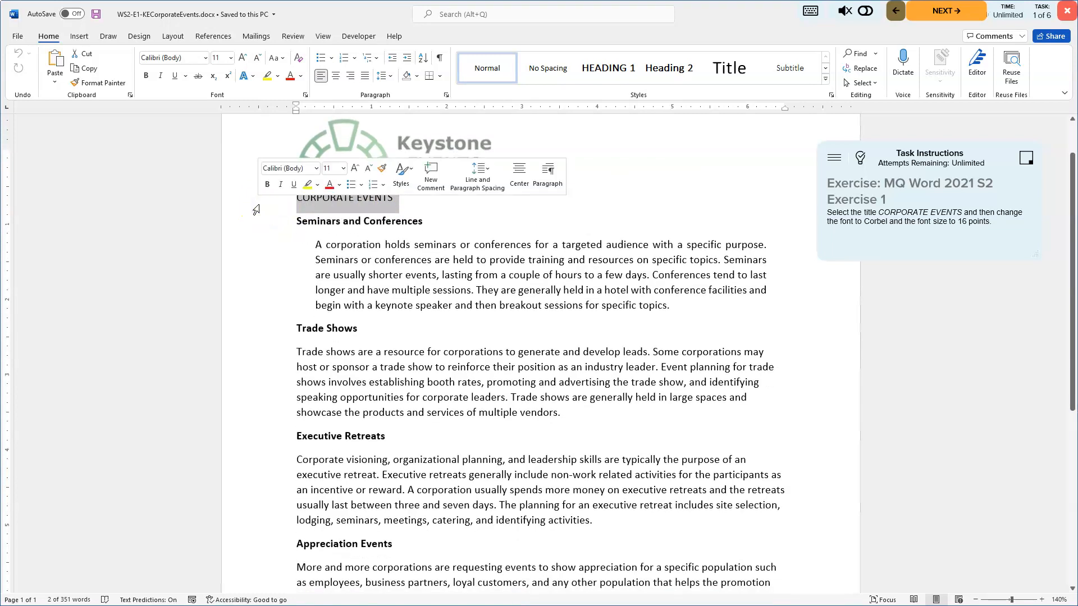
{"action": "left_click", "coordinate": [316, 200]}
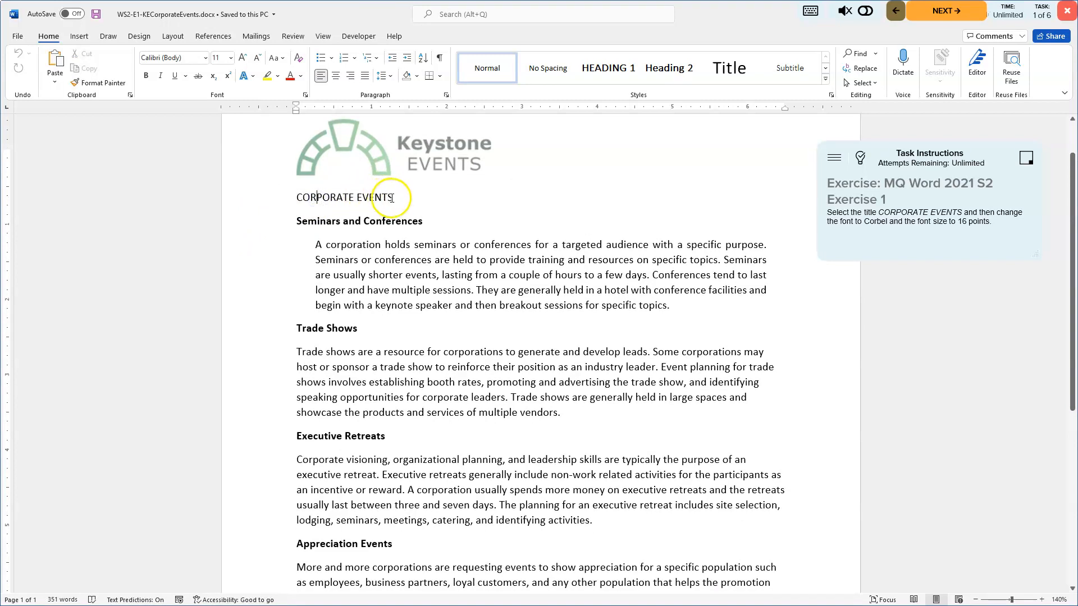
{"action": "left_click_drag", "start_coordinate": [393, 198], "coordinate": [298, 197]}
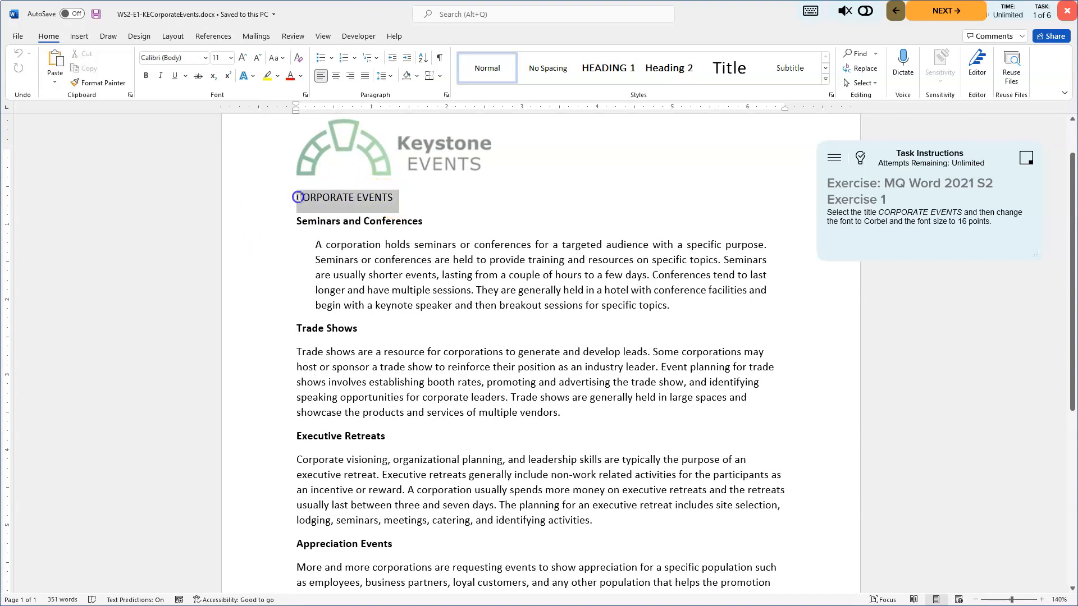
{"action": "left_click", "coordinate": [300, 201]}
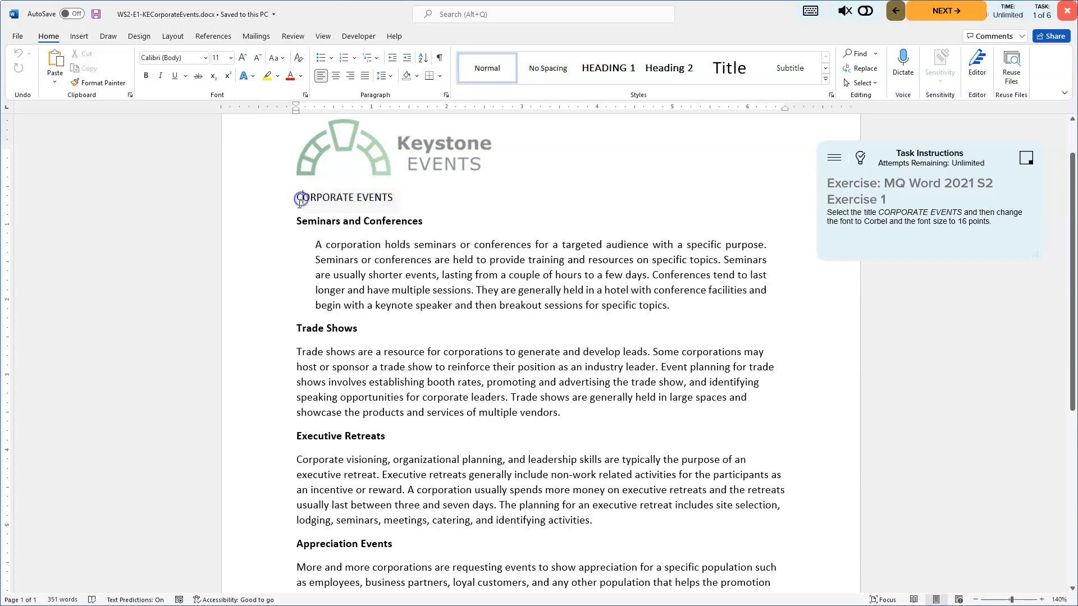
{"action": "left_click_drag", "start_coordinate": [392, 197], "coordinate": [300, 197]}
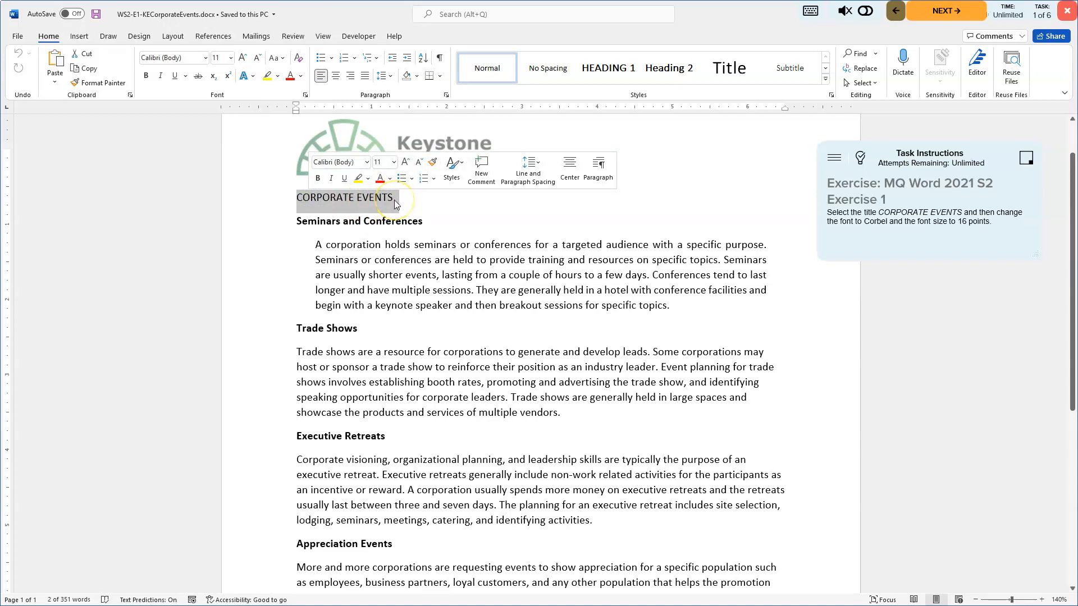
{"action": "left_click", "coordinate": [367, 163]}
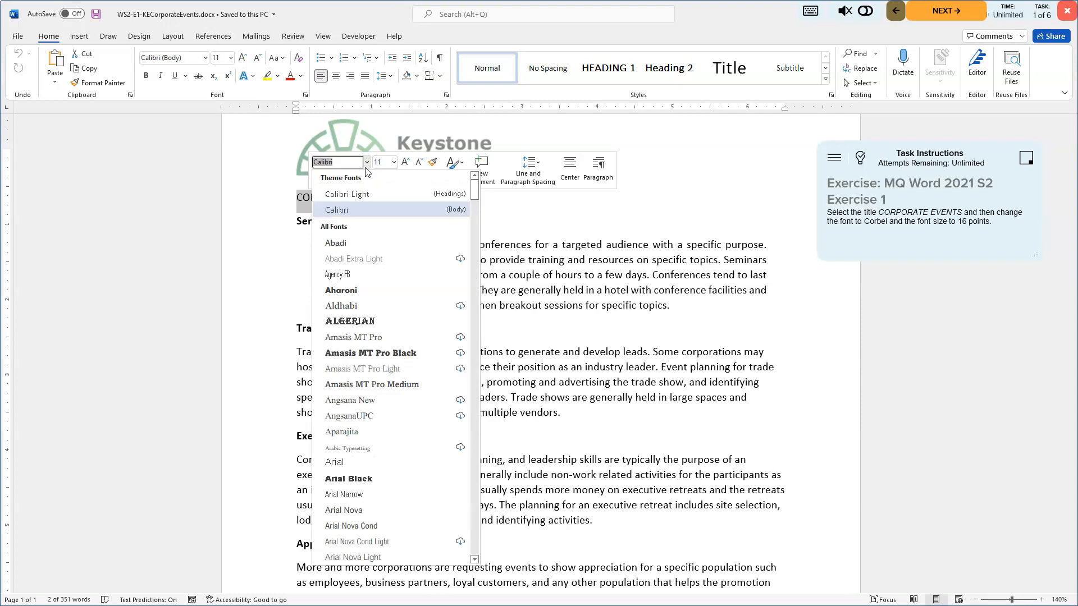
{"action": "type", "text": "Corbel"}
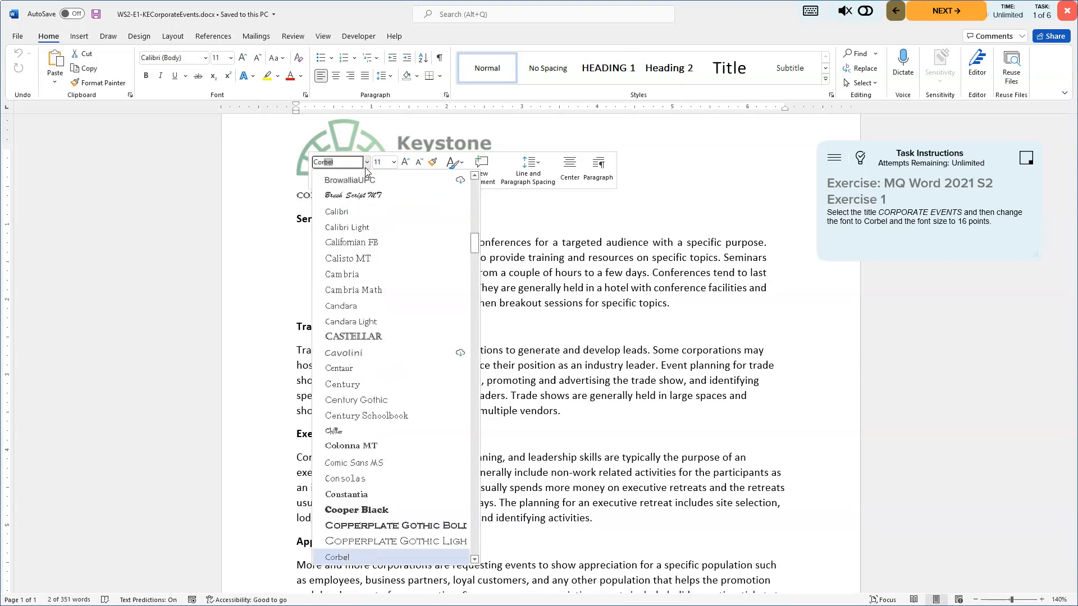
{"action": "left_click", "coordinate": [339, 558]}
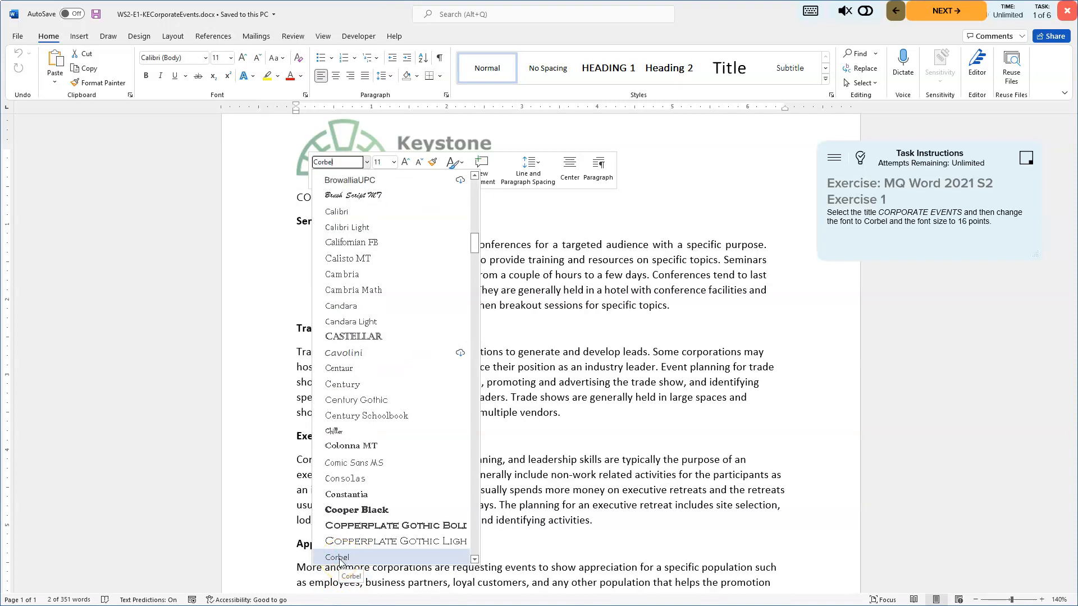
{"action": "left_click", "coordinate": [339, 558]}
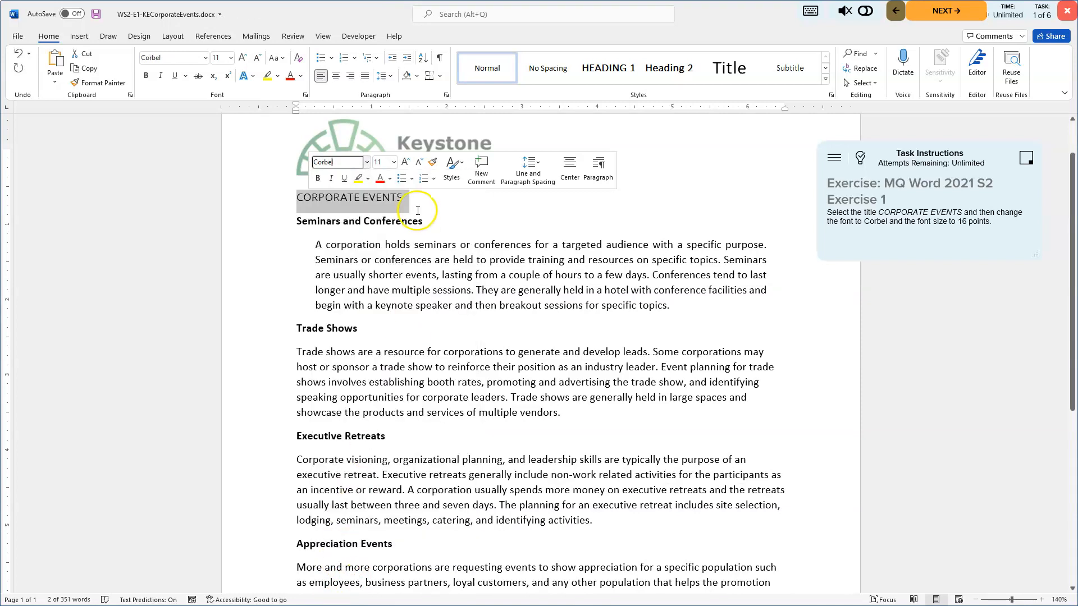
Set the font size of the title CORPORATE EVENTS to 16 points and deselect it
{"action": "left_click", "coordinate": [406, 163]}
{"action": "left_click", "coordinate": [405, 162]}
{"action": "left_click", "coordinate": [405, 163]}
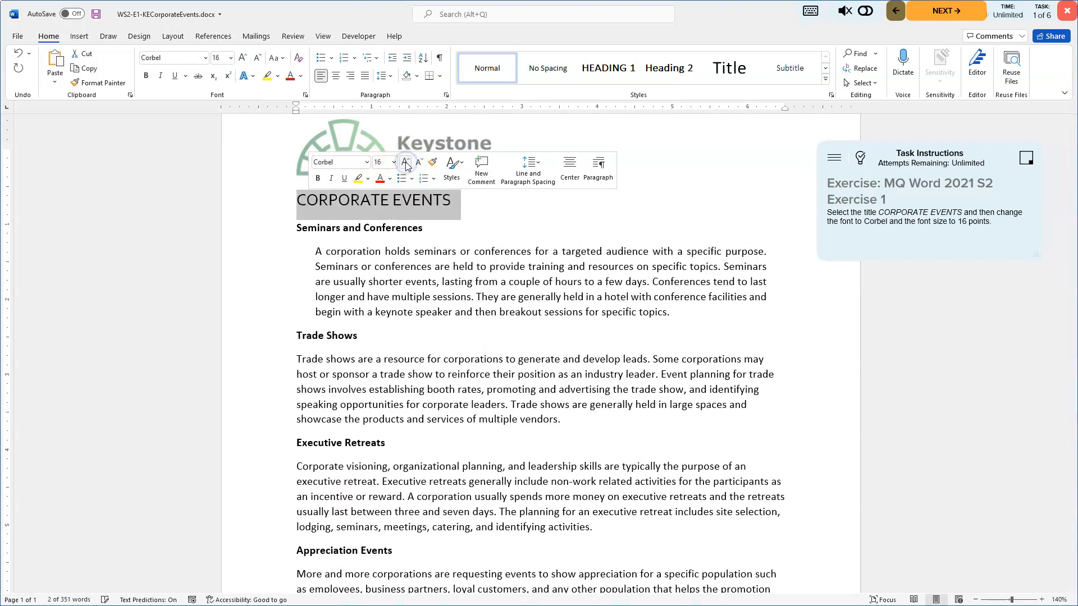
{"action": "left_click", "coordinate": [405, 163]}
{"action": "left_click", "coordinate": [419, 162]}
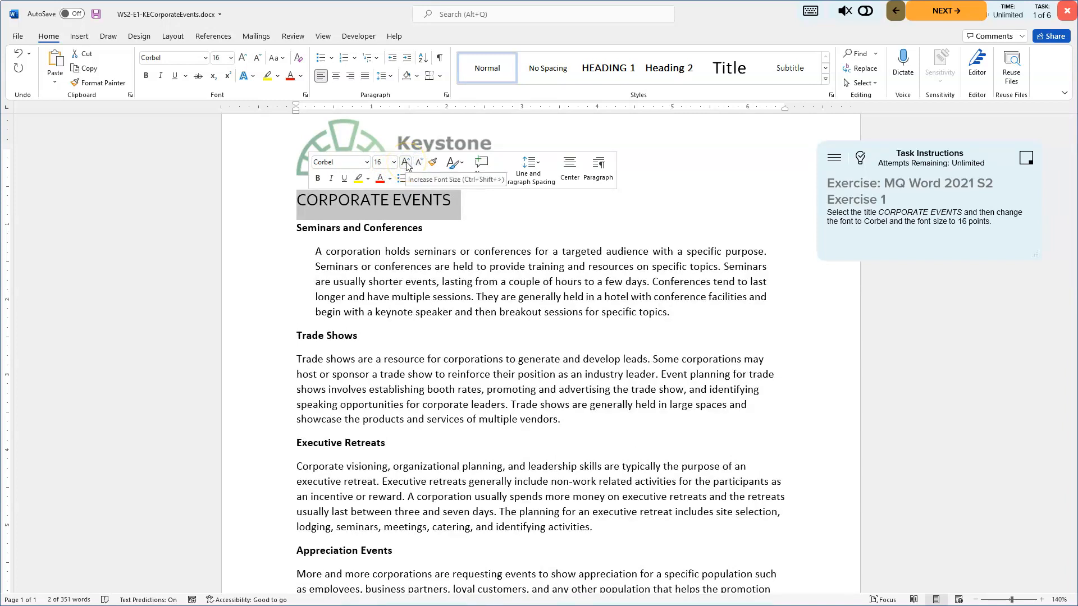
{"action": "left_click", "coordinate": [420, 163]}
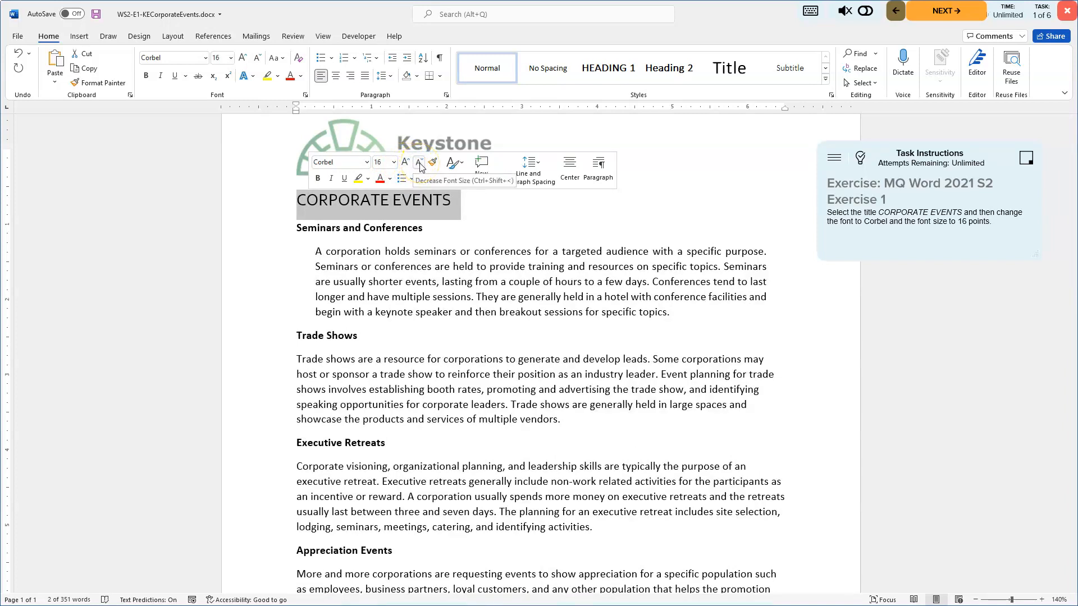
{"action": "left_click", "coordinate": [395, 162]}
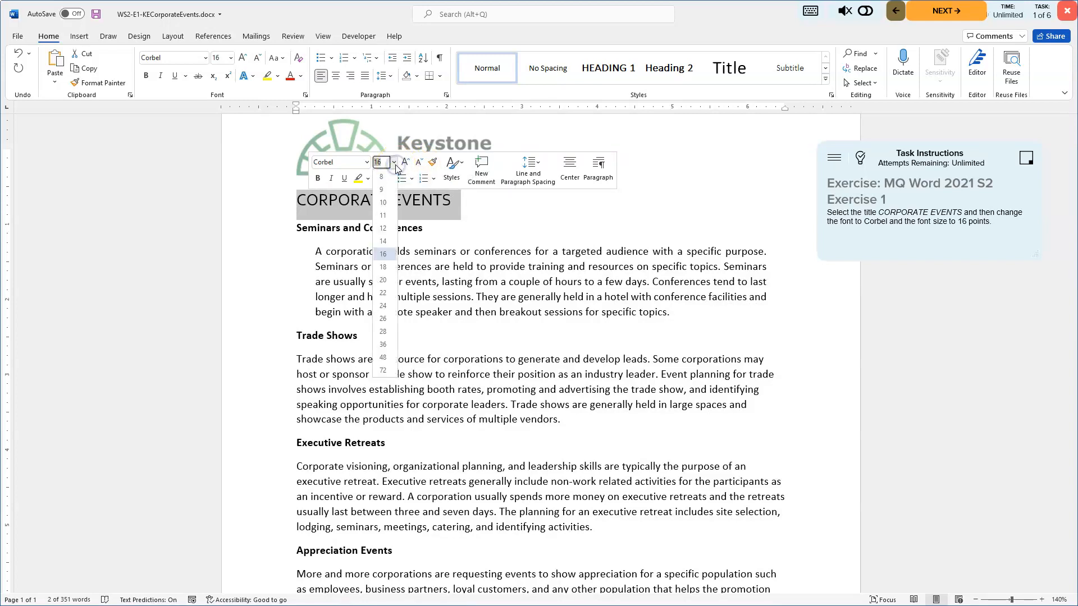
{"action": "left_click", "coordinate": [388, 255]}
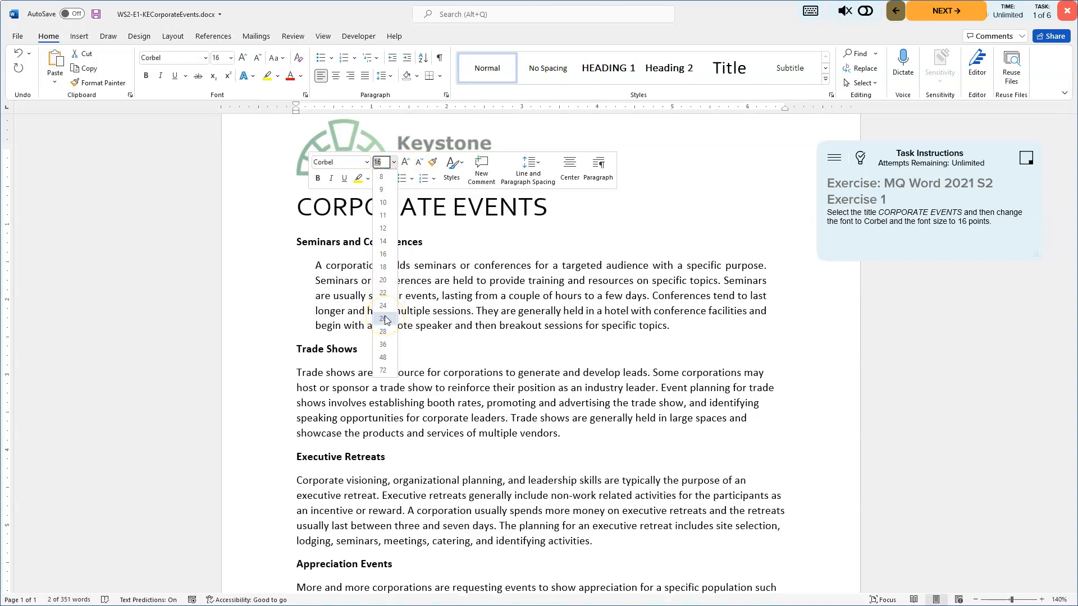
{"action": "left_click", "coordinate": [386, 258]}
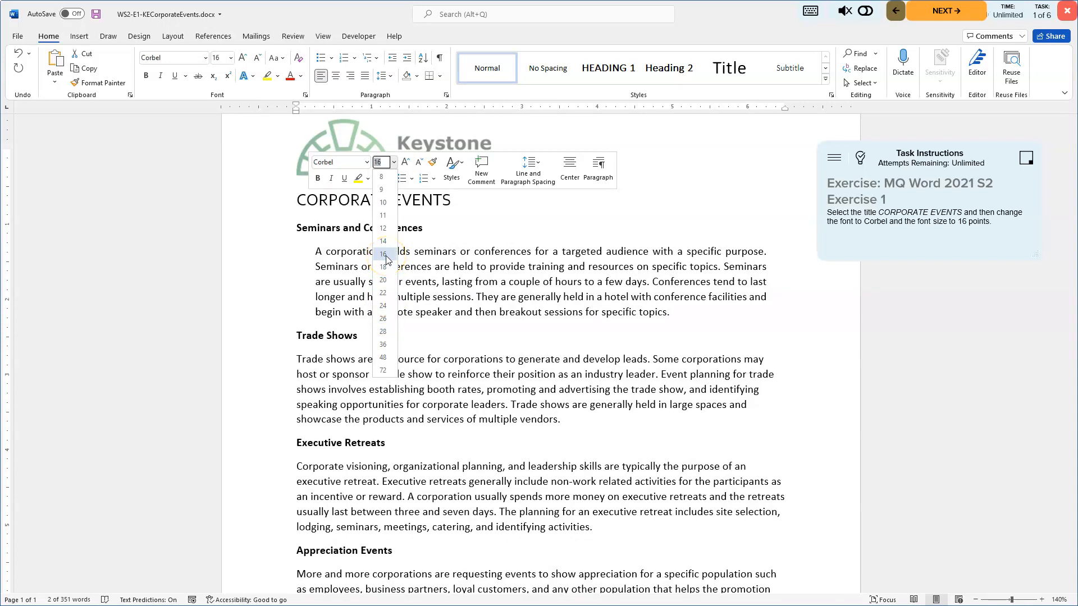
{"action": "left_click", "coordinate": [386, 256]}
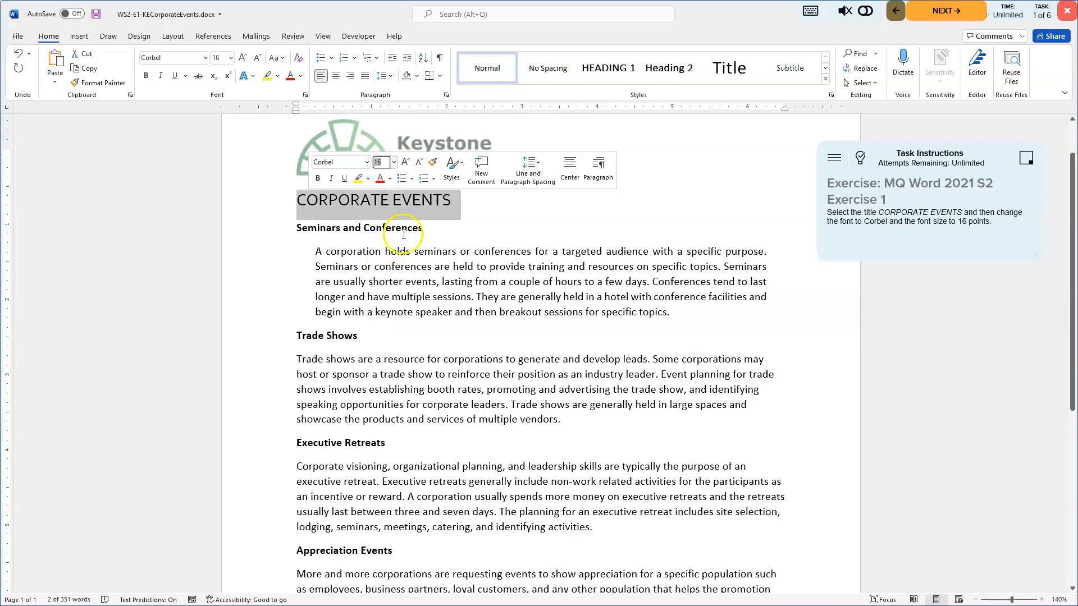
{"action": "left_click", "coordinate": [705, 202]}
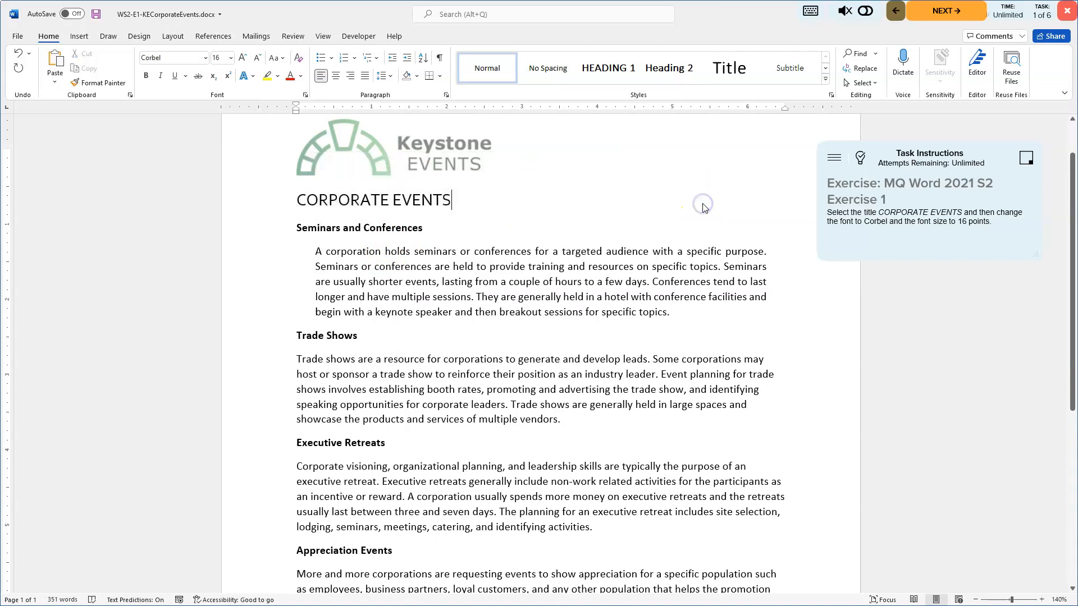
Advance to the second task of the exercise and show its answer key
{"action": "left_click", "coordinate": [937, 12]}
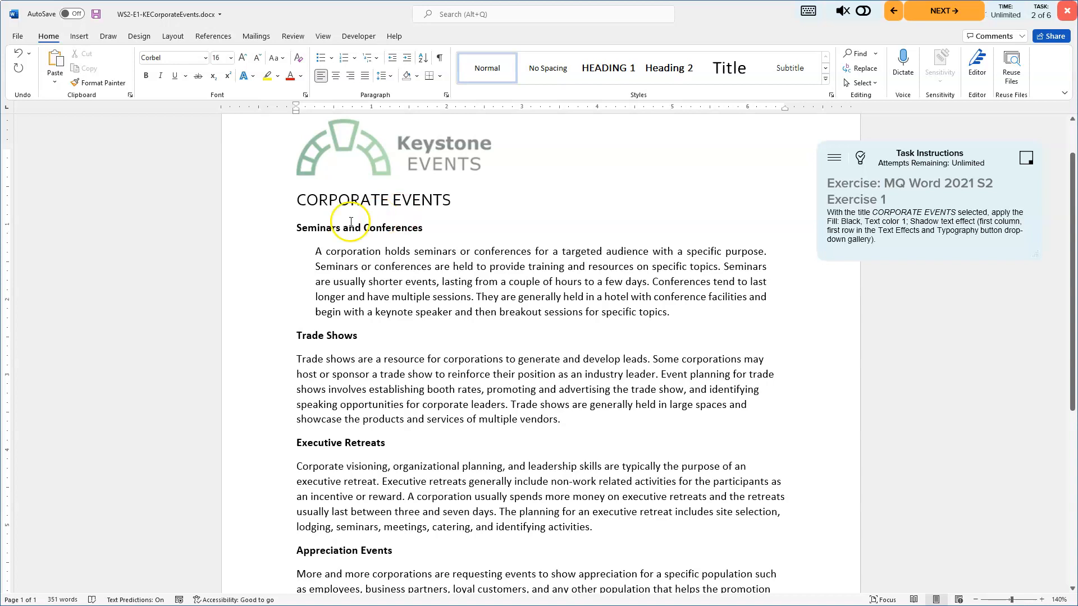
{"action": "left_click", "coordinate": [264, 207]}
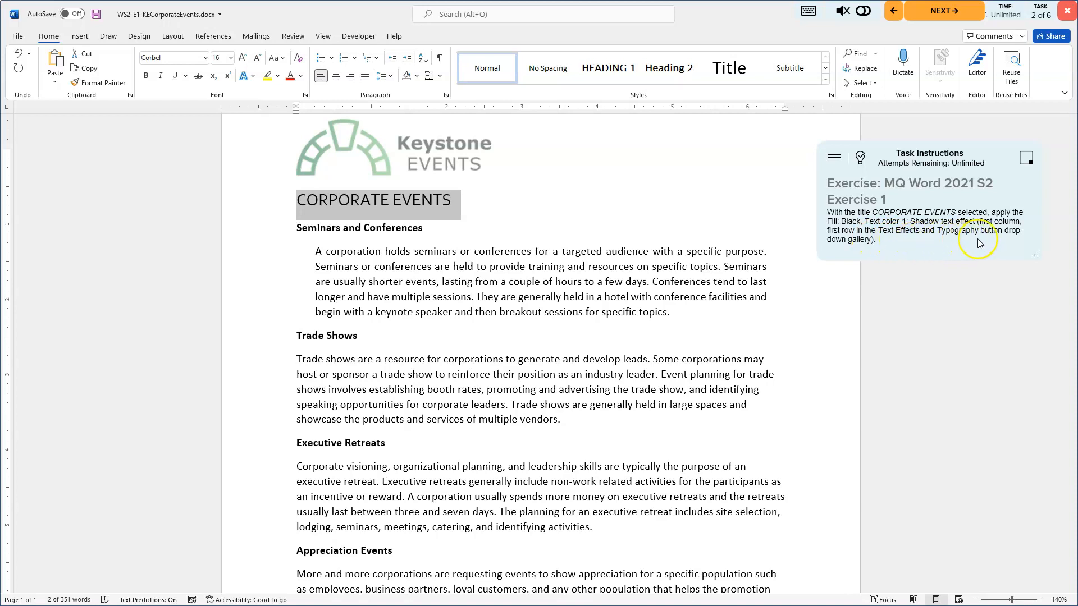
{"action": "left_click", "coordinate": [862, 158]}
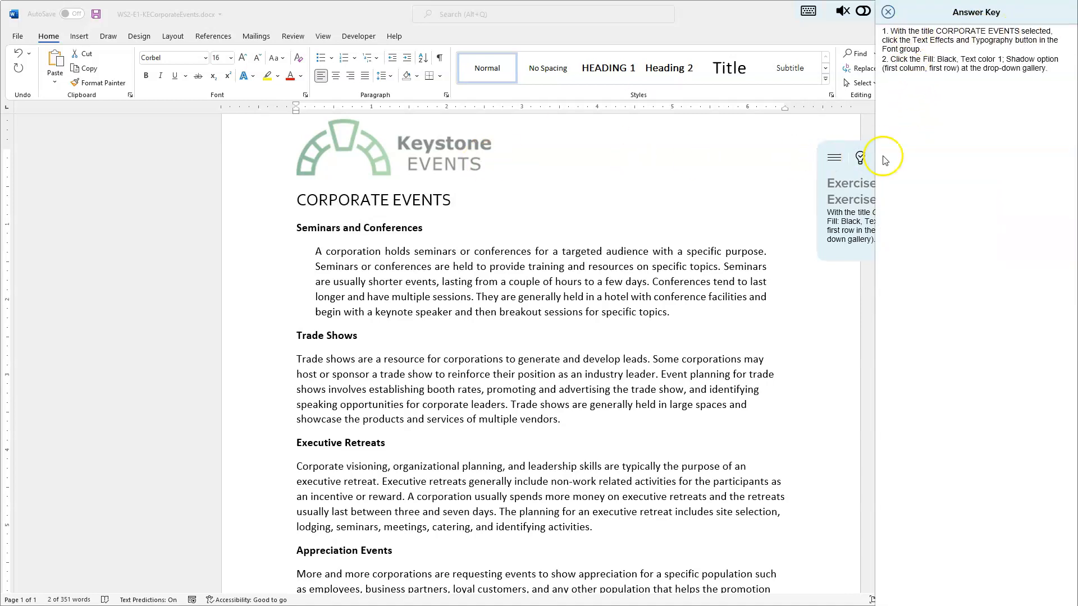
Apply the Fill: Black, Text color 1; Shadow text effect to the title CORPORATE EVENTS
{"action": "left_click", "coordinate": [264, 205]}
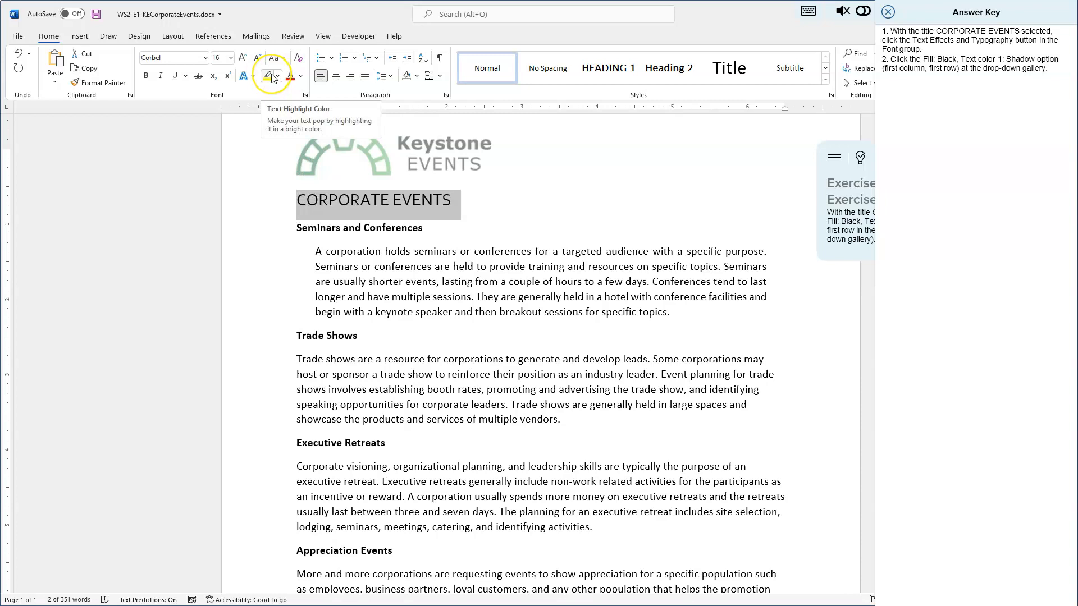
{"action": "left_click", "coordinate": [254, 76]}
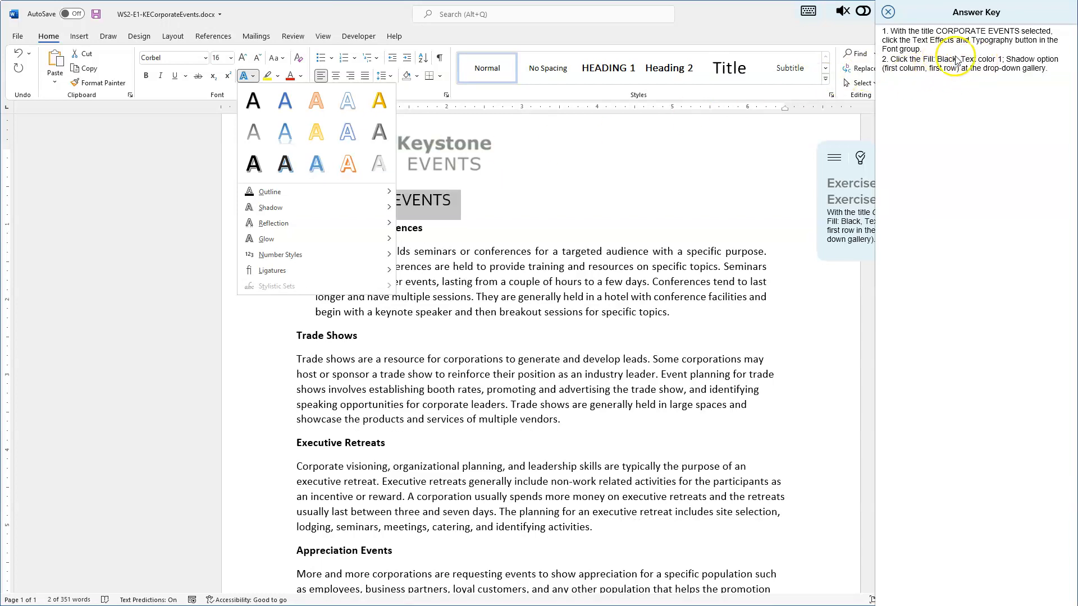
{"action": "double_click", "coordinate": [926, 59]}
{"action": "left_click_drag", "start_coordinate": [1035, 59], "coordinate": [1035, 59]}
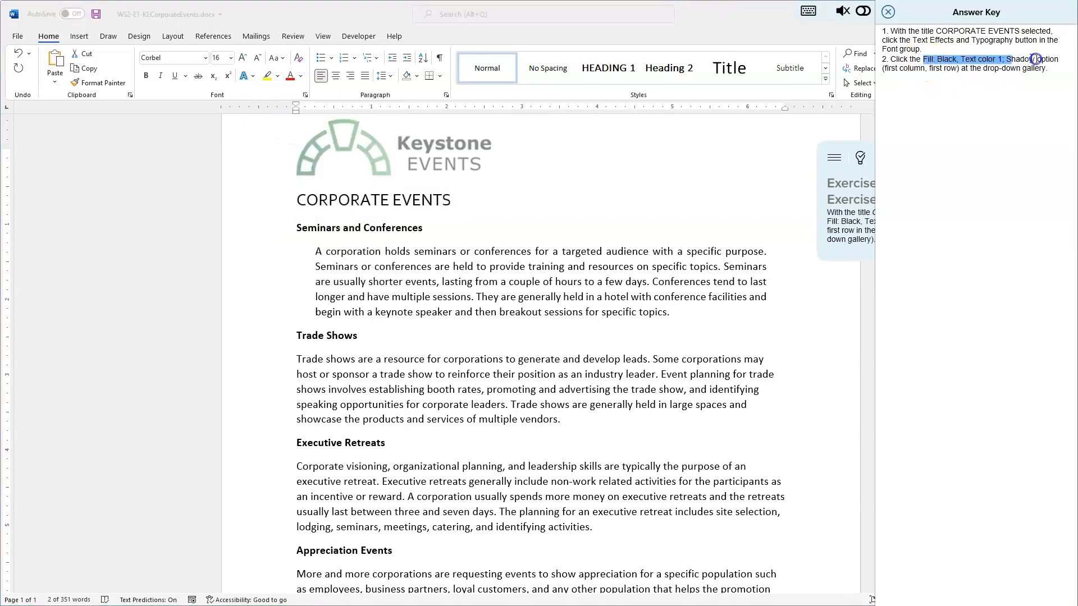
{"action": "left_click", "coordinate": [253, 200]}
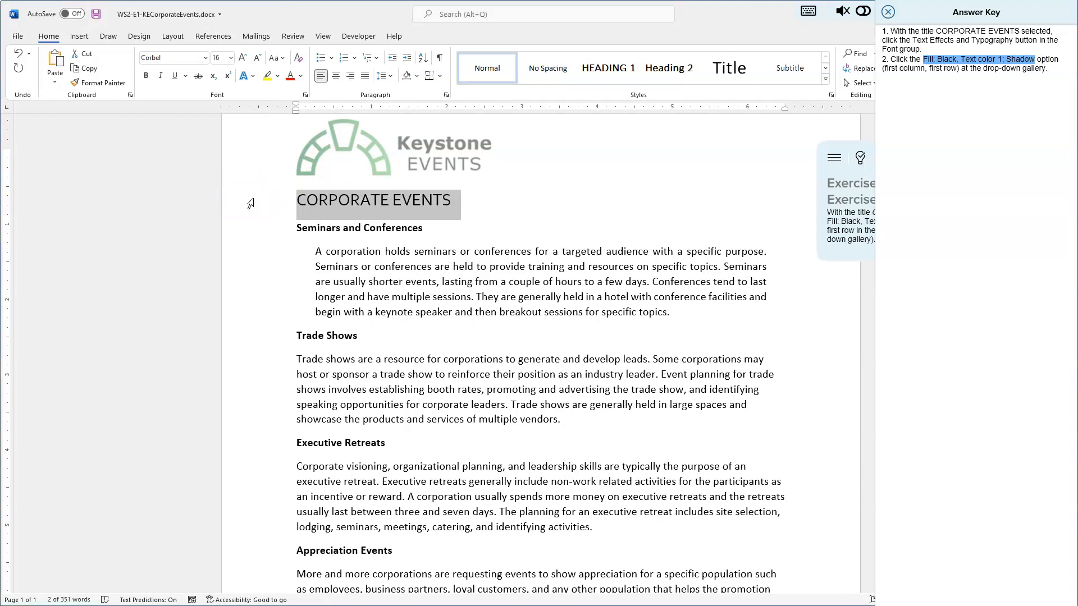
{"action": "left_click", "coordinate": [253, 76]}
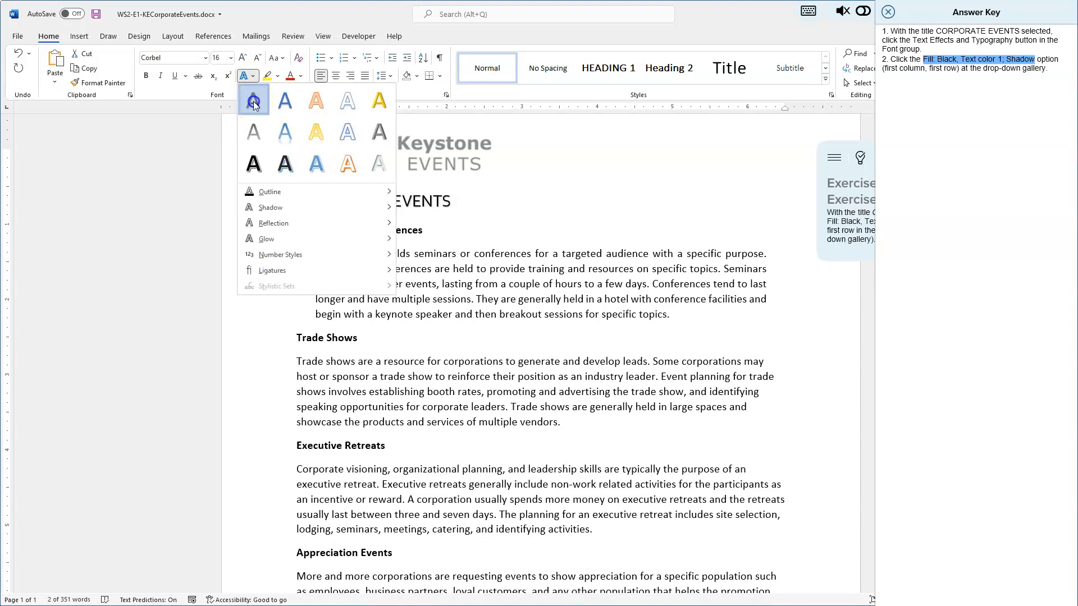
{"action": "left_click", "coordinate": [253, 103]}
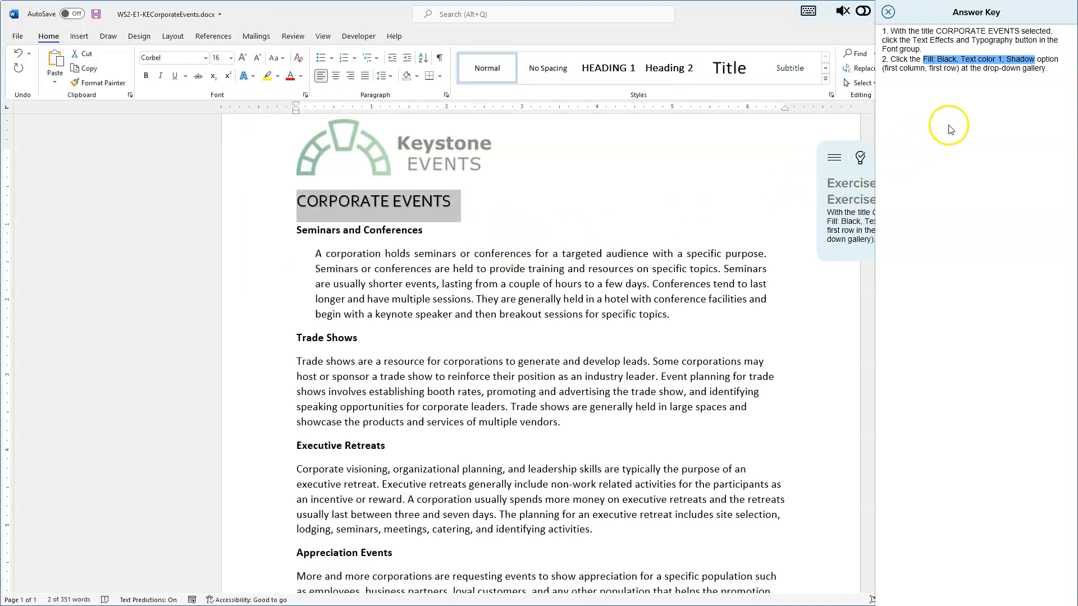
Close the answer key and advance to the third task of the exercise
{"action": "left_click", "coordinate": [889, 11]}
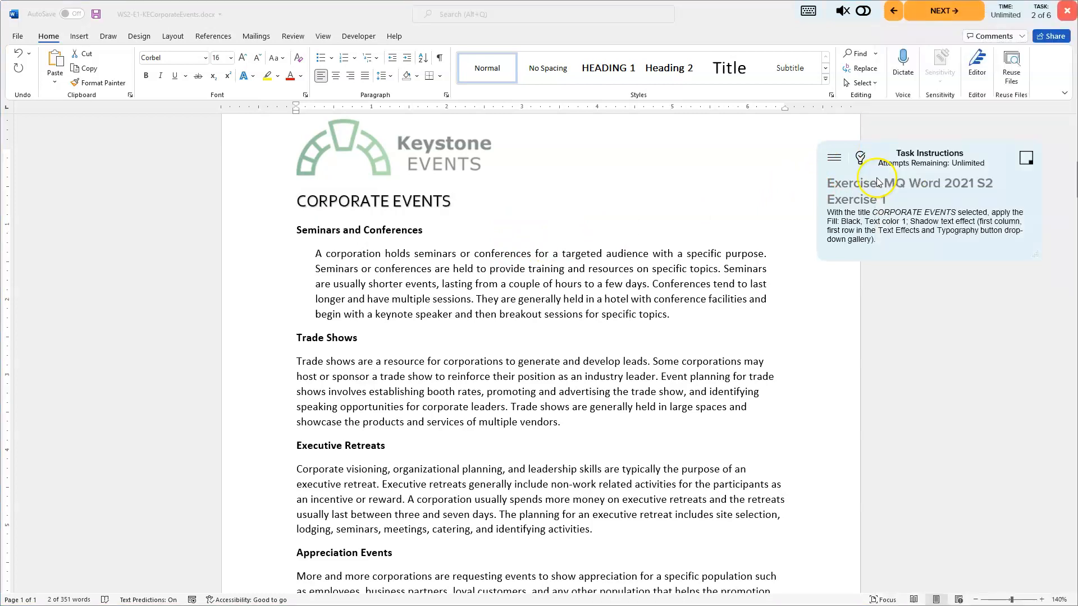
{"action": "left_click", "coordinate": [943, 14]}
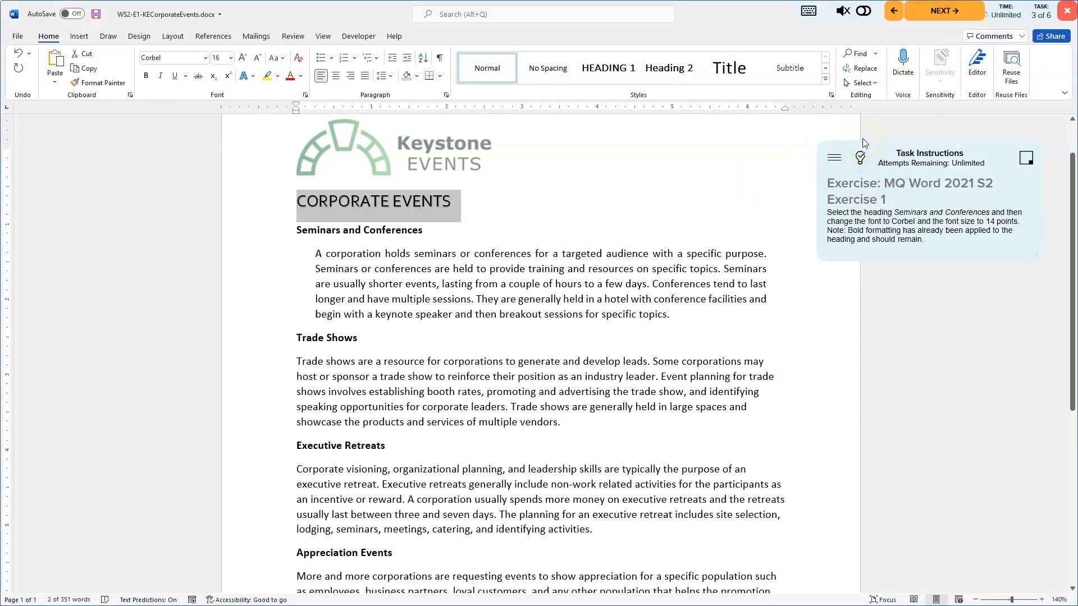
Set the font of the heading Seminars and Conferences to Corbel and its size to 14 points
{"action": "left_click", "coordinate": [845, 148]}
{"action": "left_click", "coordinate": [280, 231]}
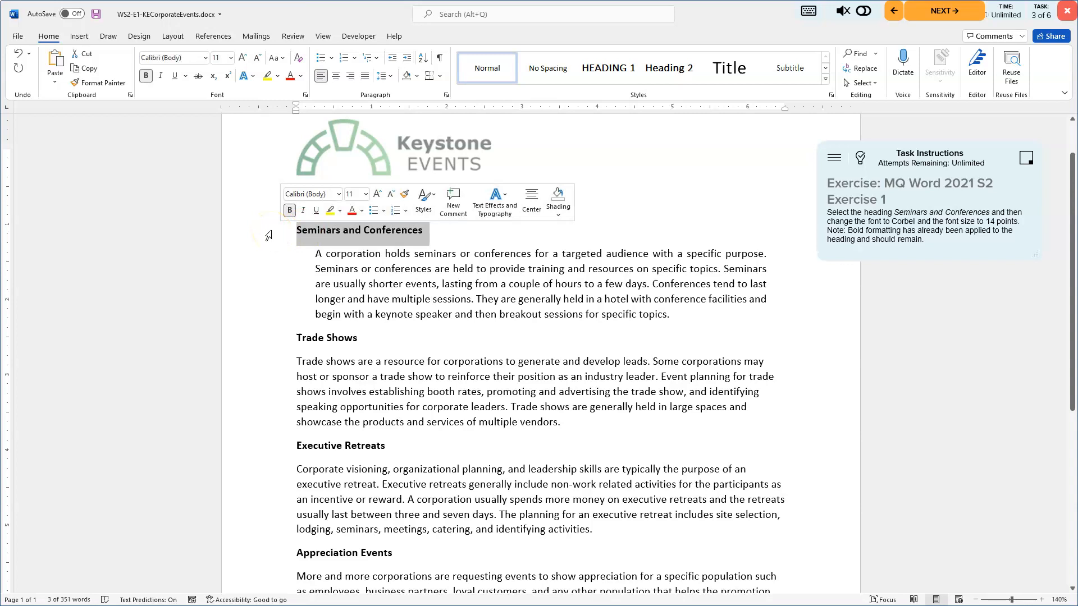
{"action": "left_click", "coordinate": [344, 230]}
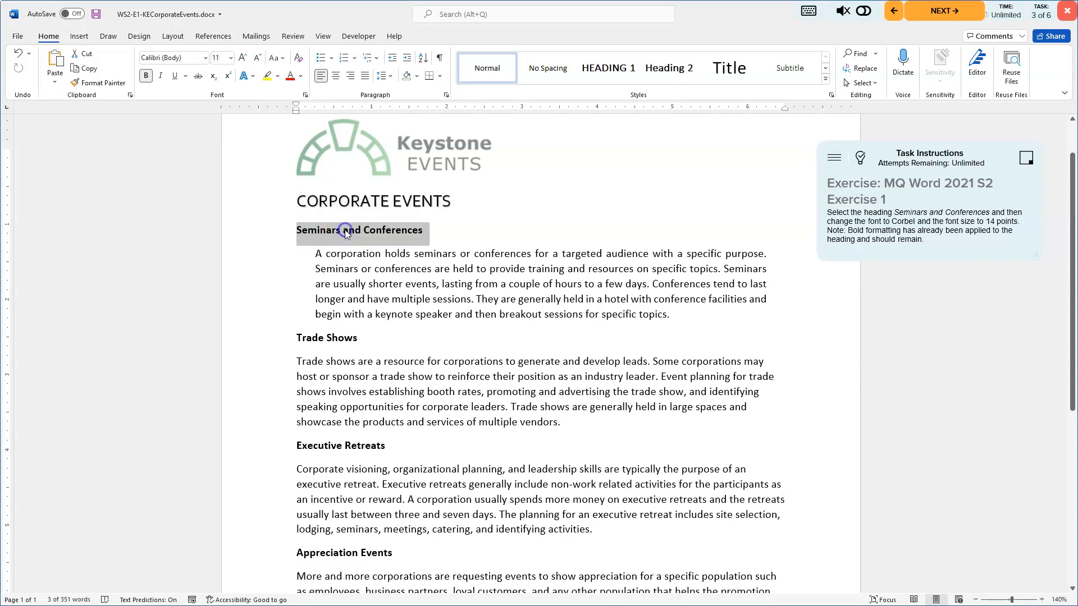
{"action": "triple_click", "coordinate": [350, 230]}
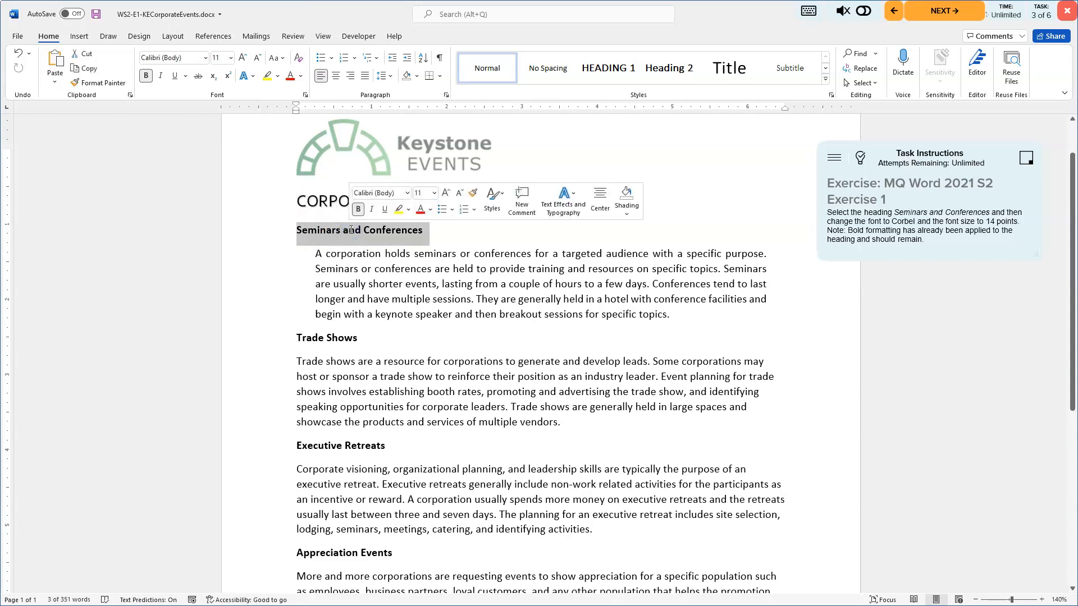
{"action": "left_click_drag", "start_coordinate": [441, 230], "coordinate": [296, 230]}
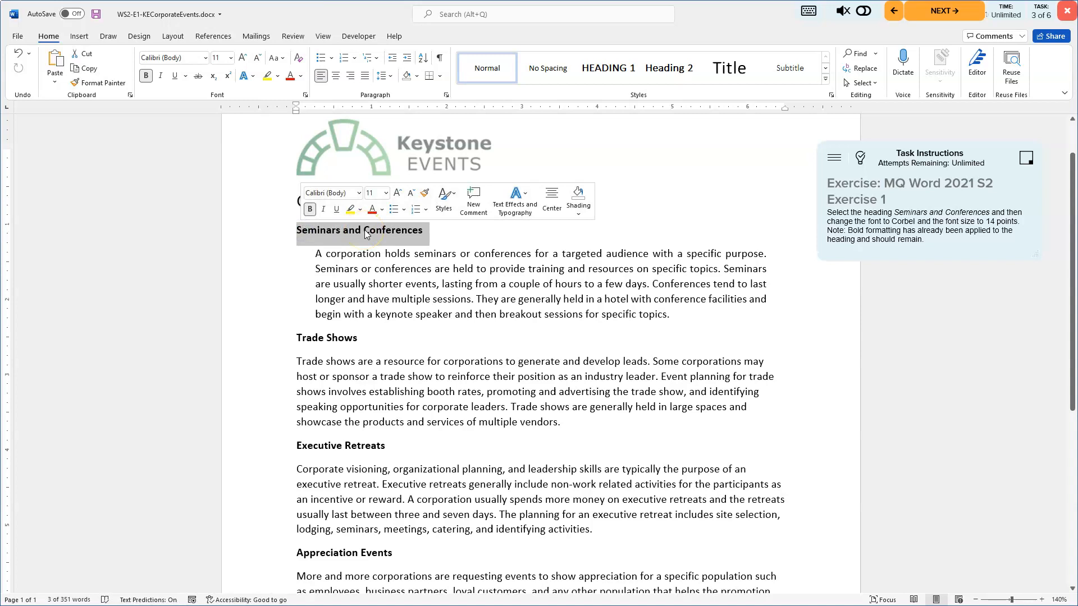
{"action": "left_click", "coordinate": [359, 194]}
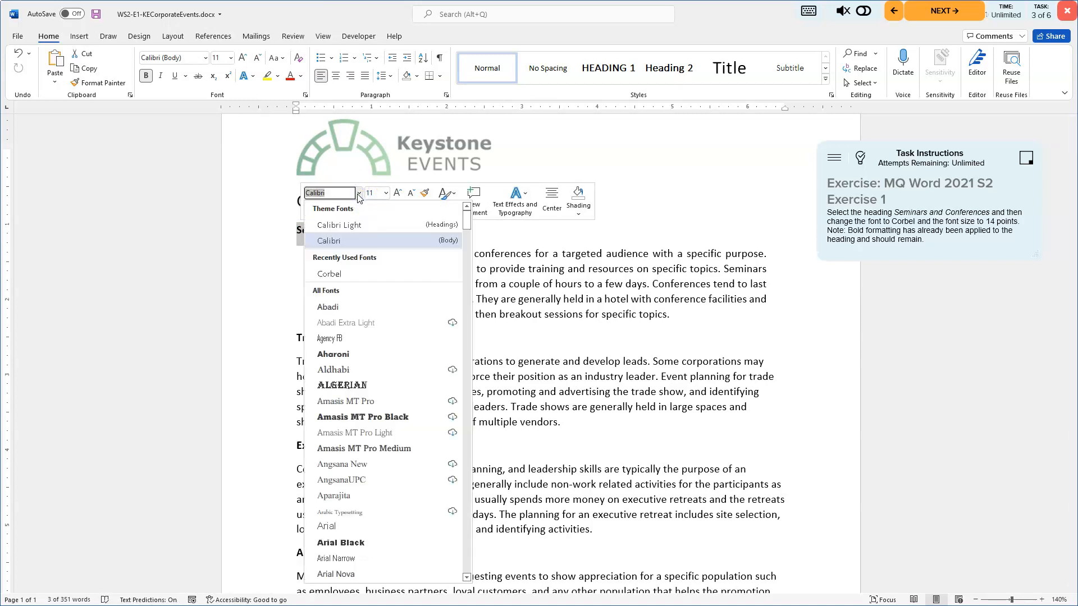
{"action": "type", "text": "Corbel"}
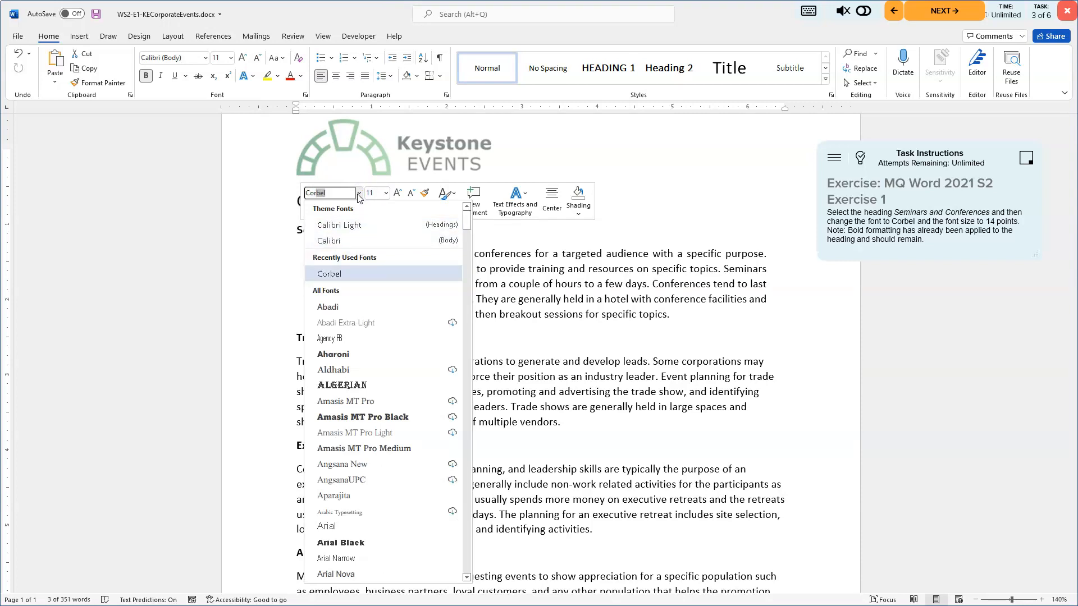
{"action": "key", "text": "Return"}
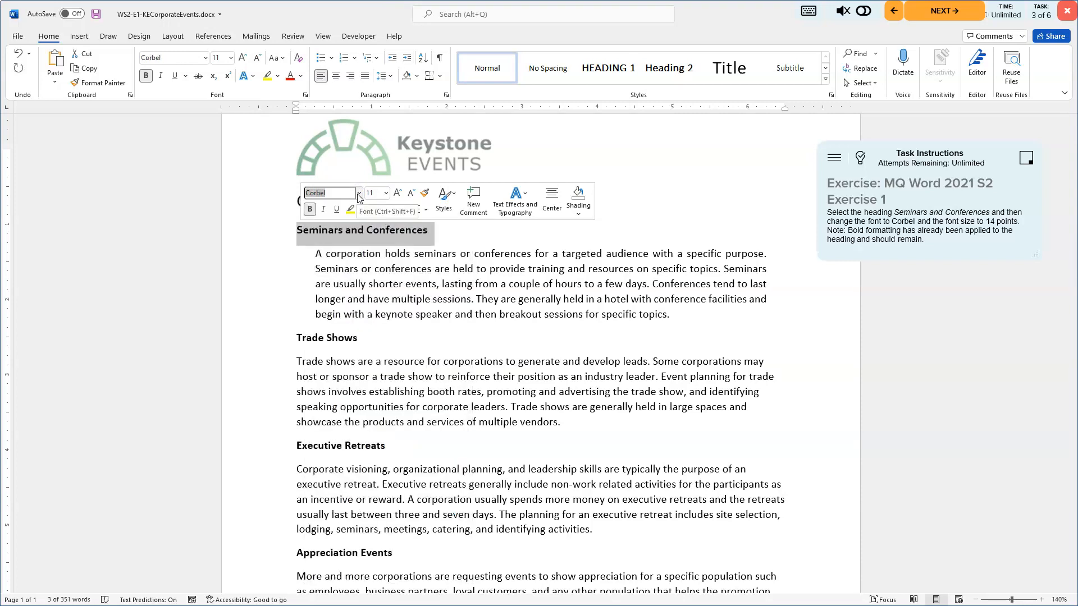
{"action": "left_click", "coordinate": [399, 194]}
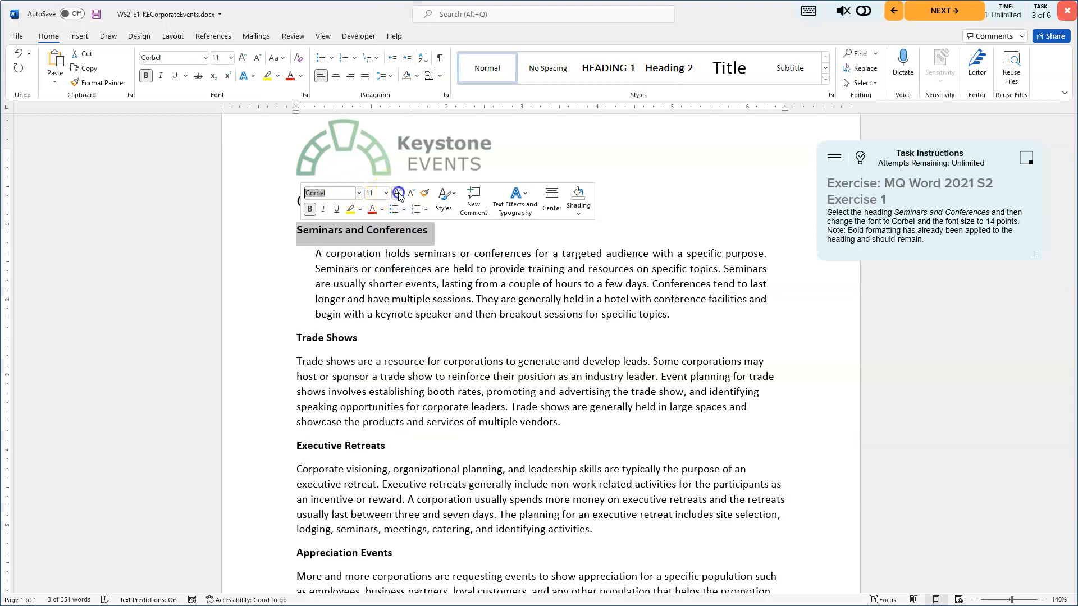
{"action": "left_click", "coordinate": [399, 194]}
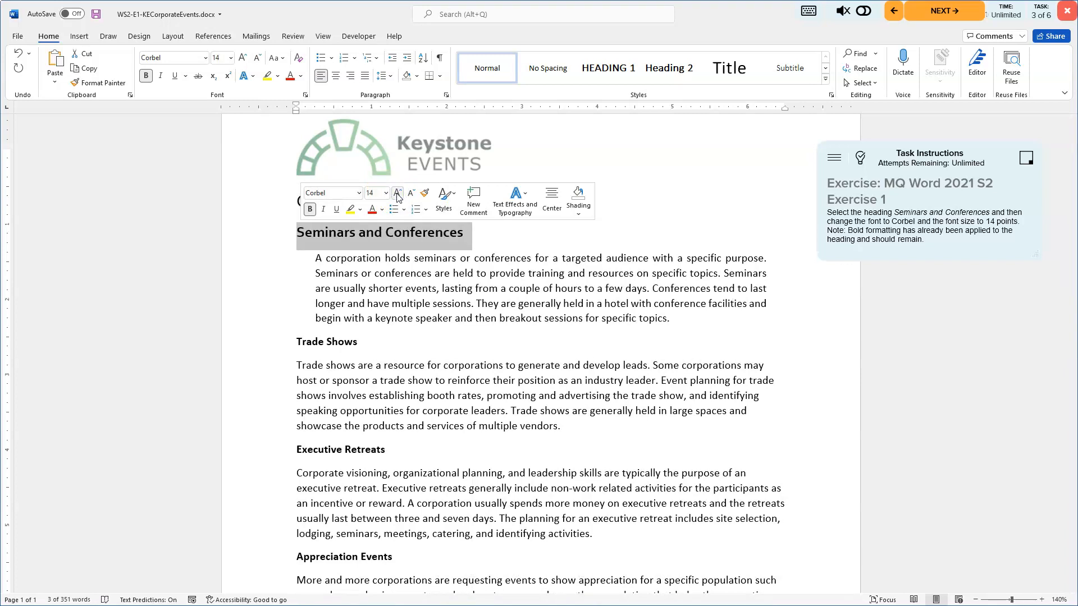
Advance to the fourth task of the exercise and show its answer key
{"action": "left_click", "coordinate": [944, 12]}
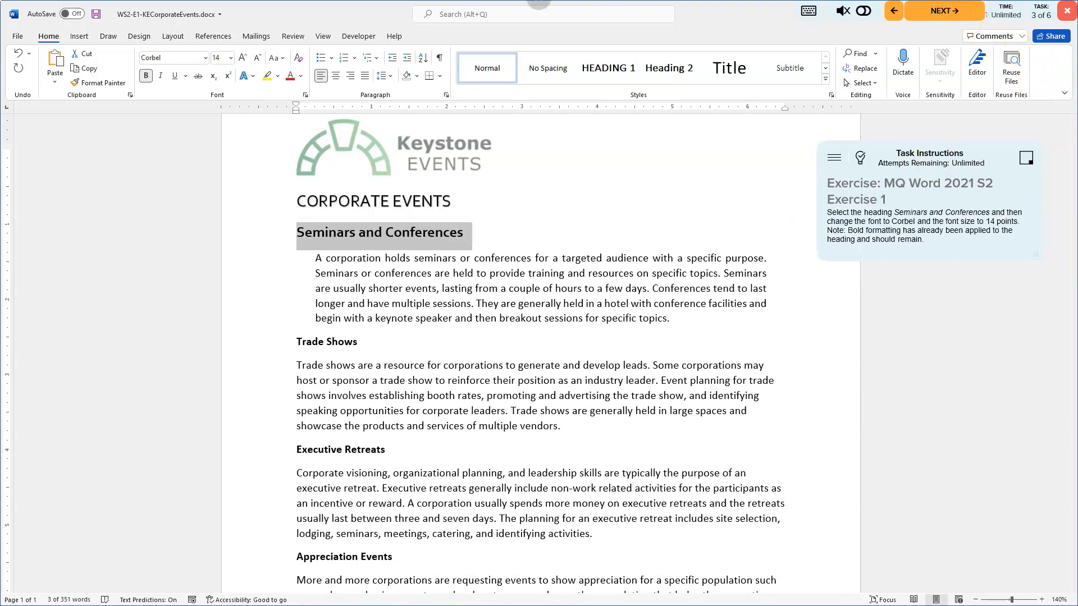
{"action": "left_click", "coordinate": [770, 179]}
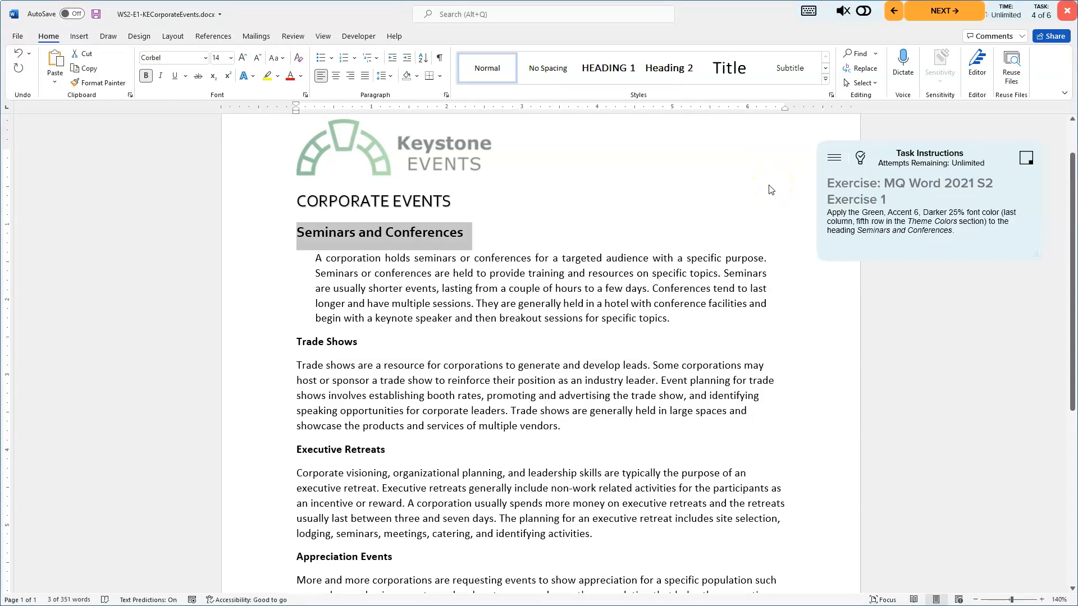
{"action": "left_click", "coordinate": [771, 189]}
{"action": "left_click", "coordinate": [862, 162]}
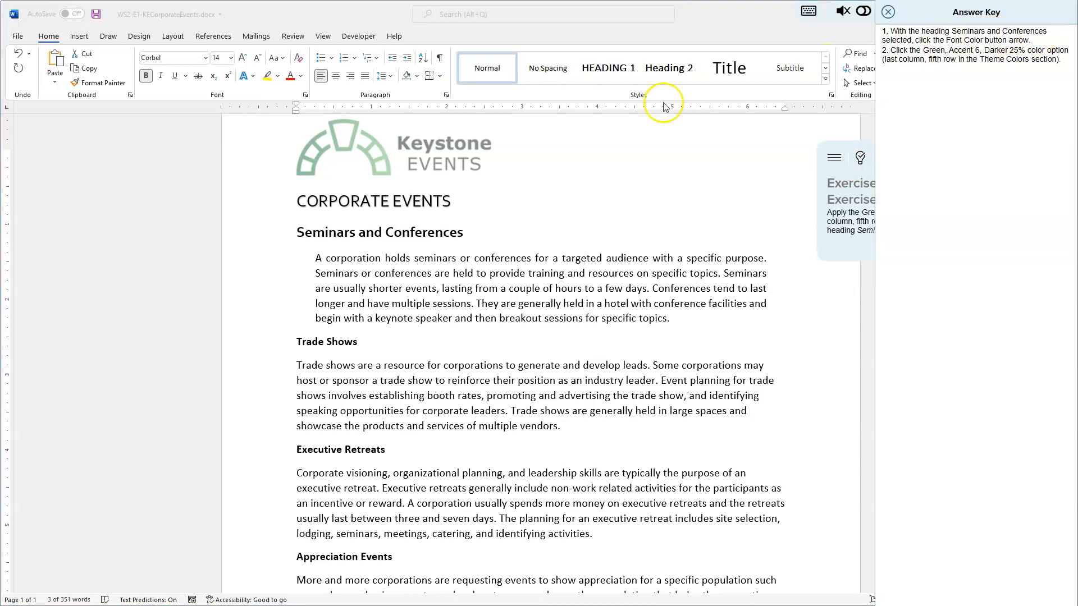
Apply the Green, Accent 6, Darker 25% font color to the heading Seminars and Conferences and save the document
{"action": "left_click", "coordinate": [242, 225]}
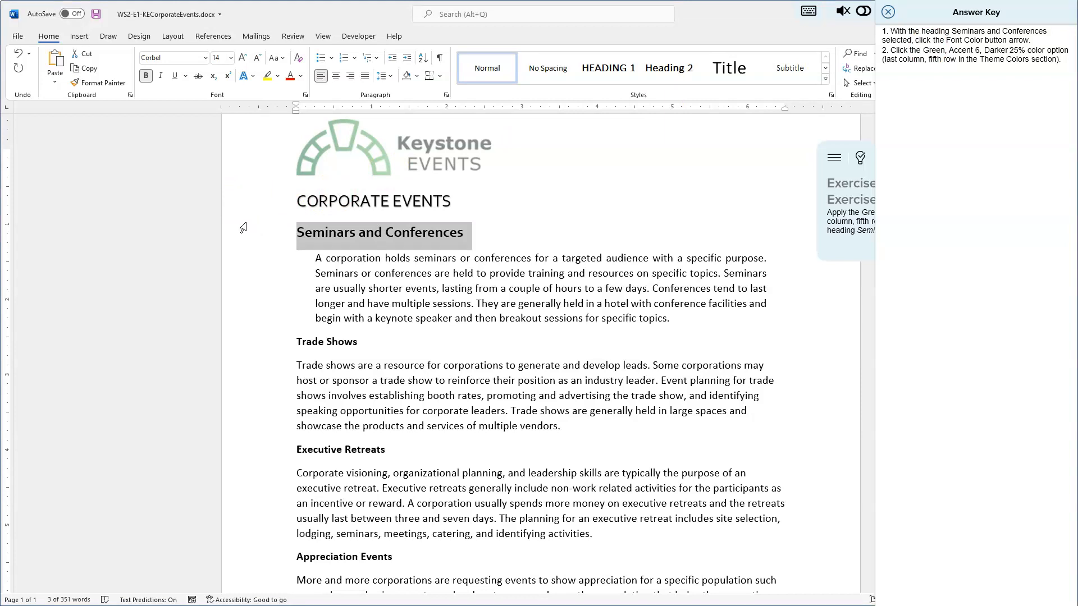
{"action": "left_click", "coordinate": [253, 229]}
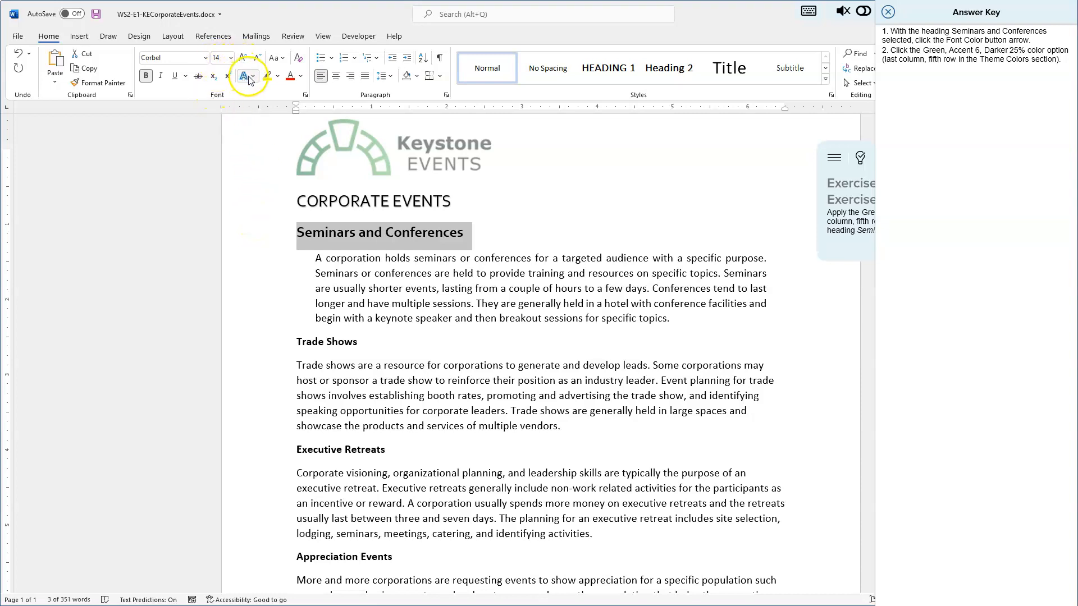
{"action": "left_click", "coordinate": [301, 77]}
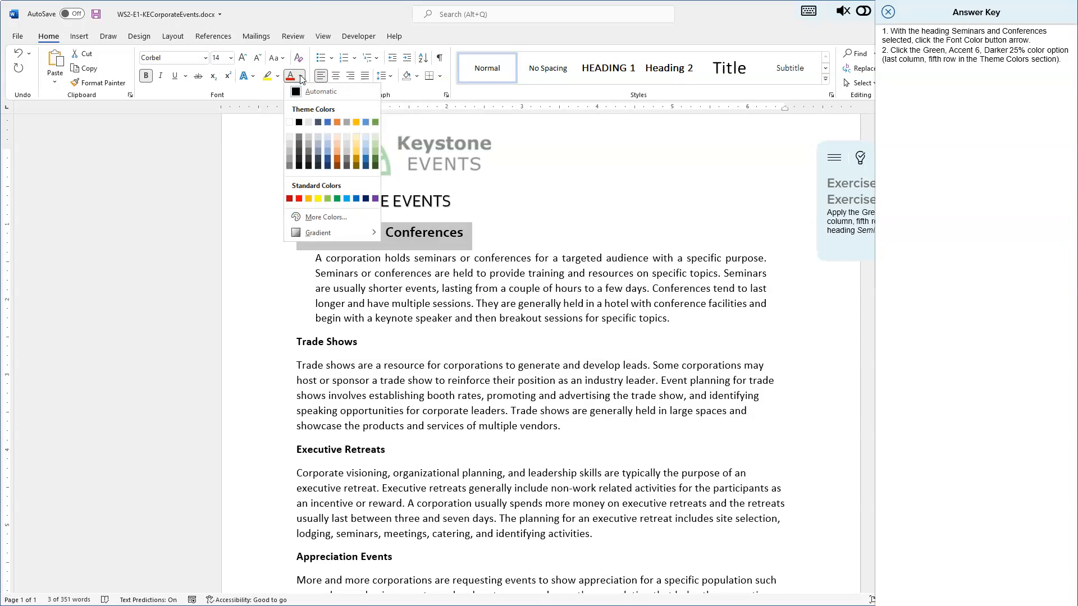
{"action": "left_click", "coordinate": [374, 159]}
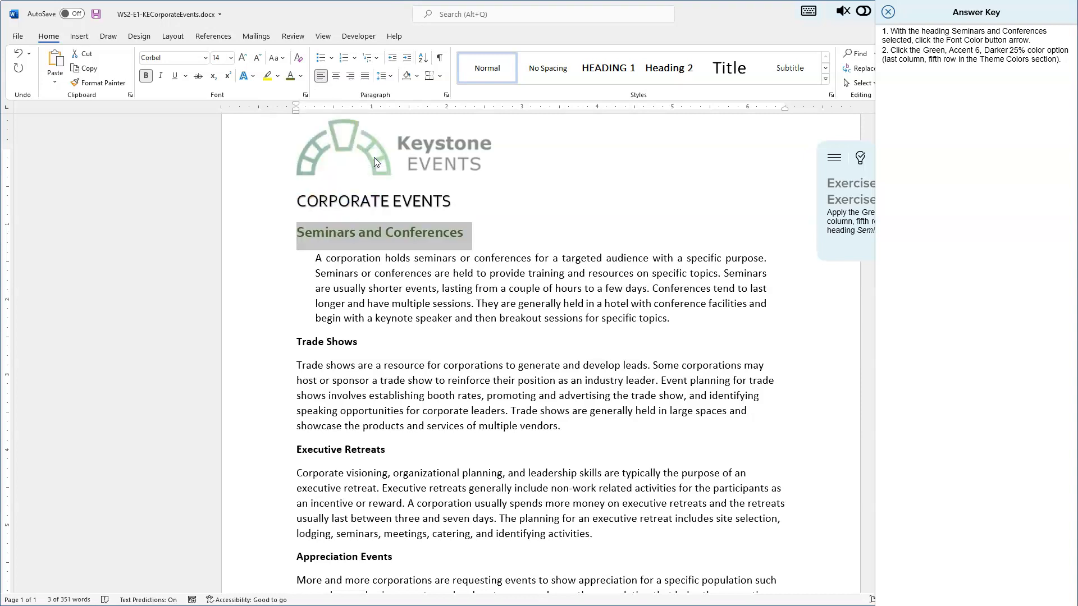
{"action": "left_click", "coordinate": [660, 197]}
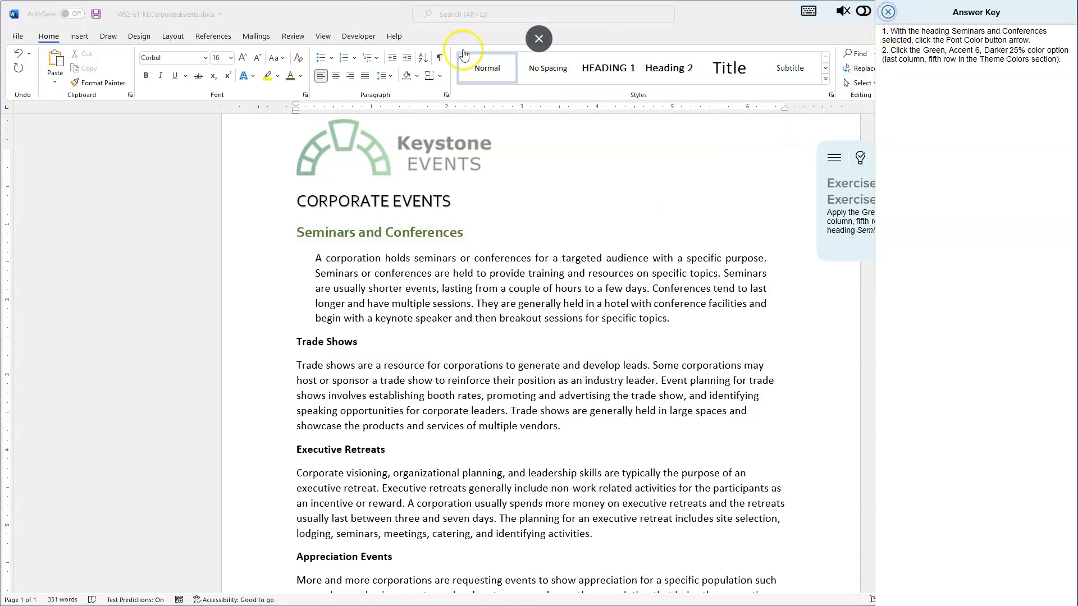
{"action": "left_click", "coordinate": [97, 14]}
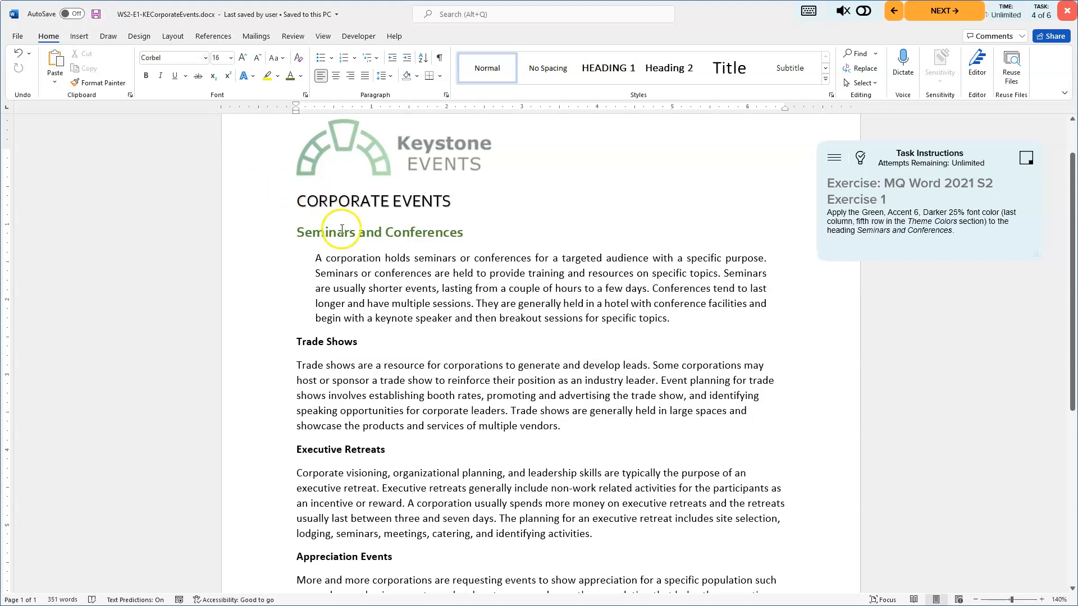
Advance to the fifth task of the exercise and show its answer key
{"action": "left_click", "coordinate": [949, 11]}
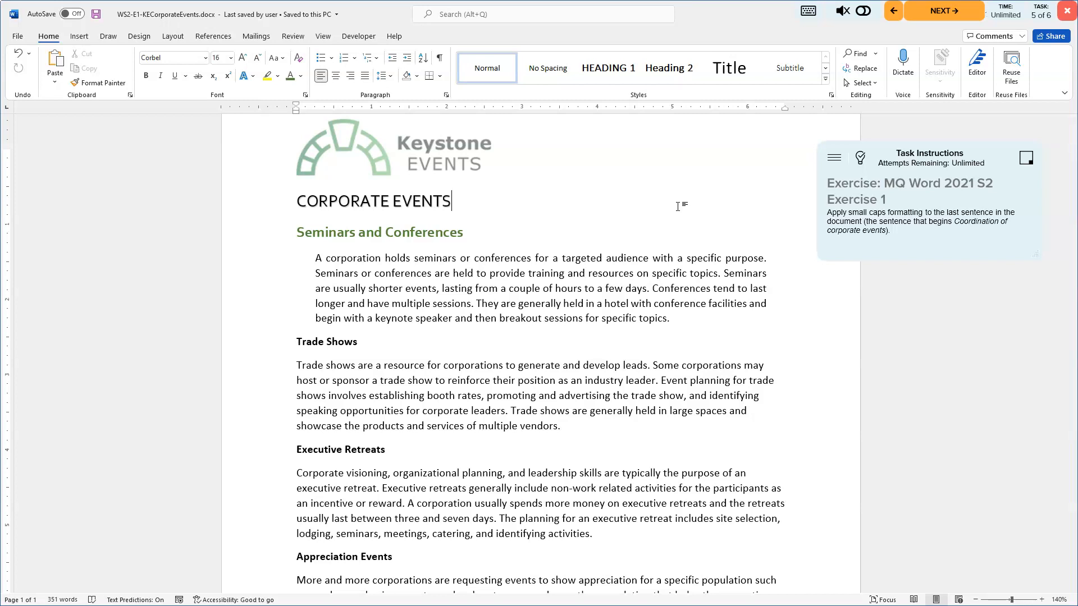
{"action": "left_click", "coordinate": [840, 288]}
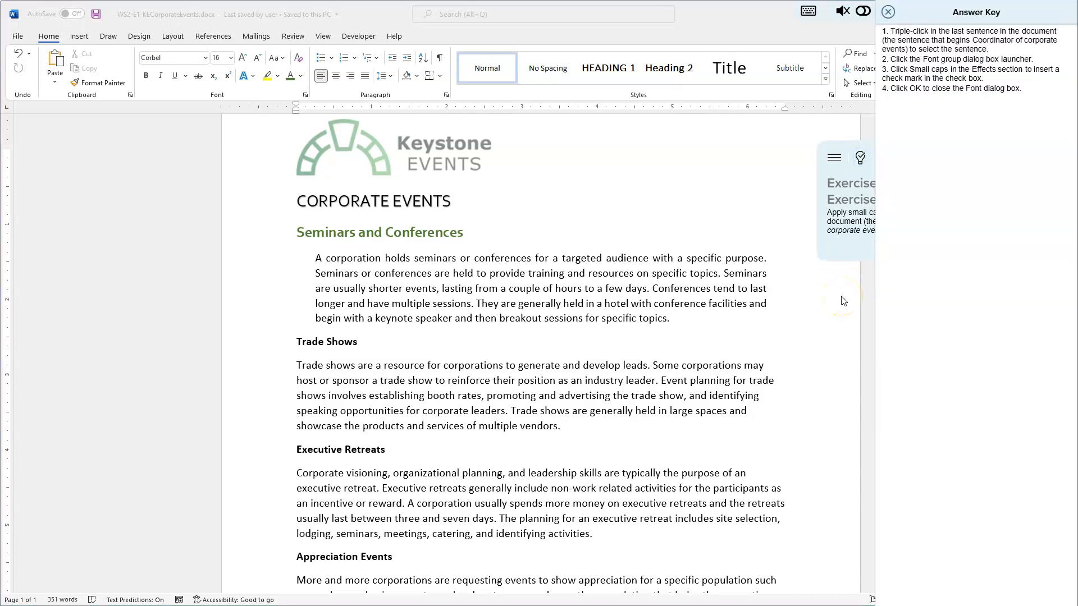
{"action": "left_click", "coordinate": [817, 317]}
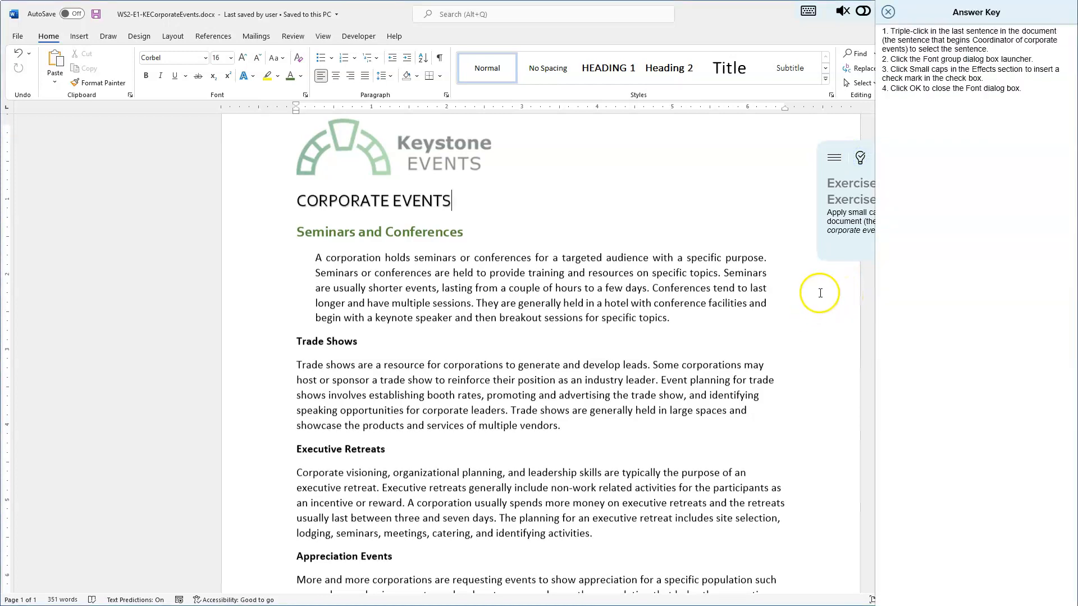
Apply small caps formatting to the word Coordination at the start of the document's last sentence
{"action": "scroll", "coordinate": [820, 336], "scroll_direction": "down", "scroll_amount": 3}
{"action": "scroll", "coordinate": [820, 336], "scroll_direction": "down", "scroll_amount": 6}
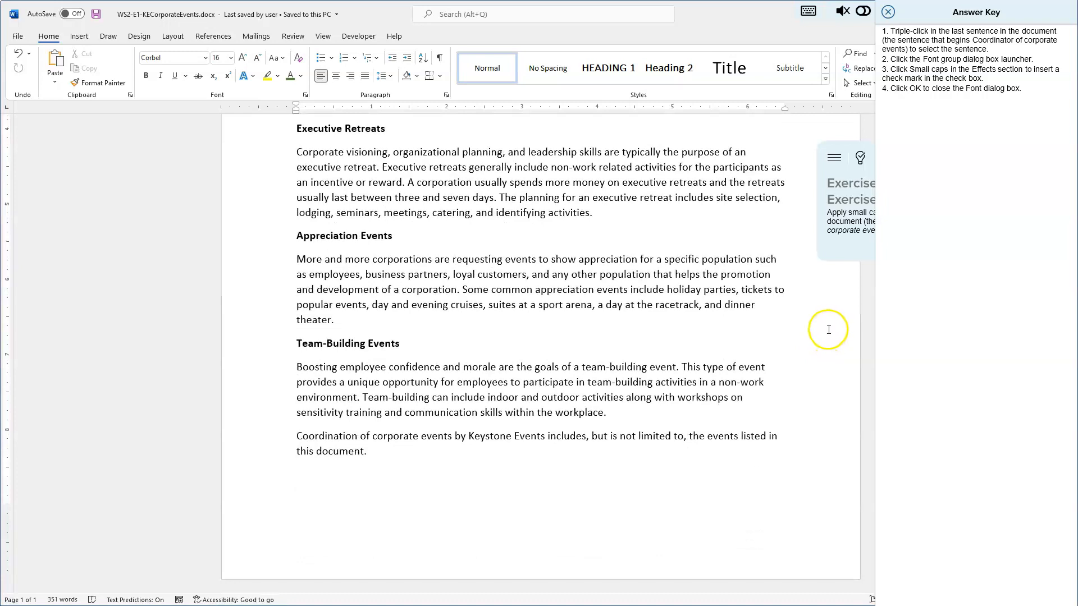
{"action": "left_click", "coordinate": [330, 438]}
{"action": "double_click", "coordinate": [330, 439]}
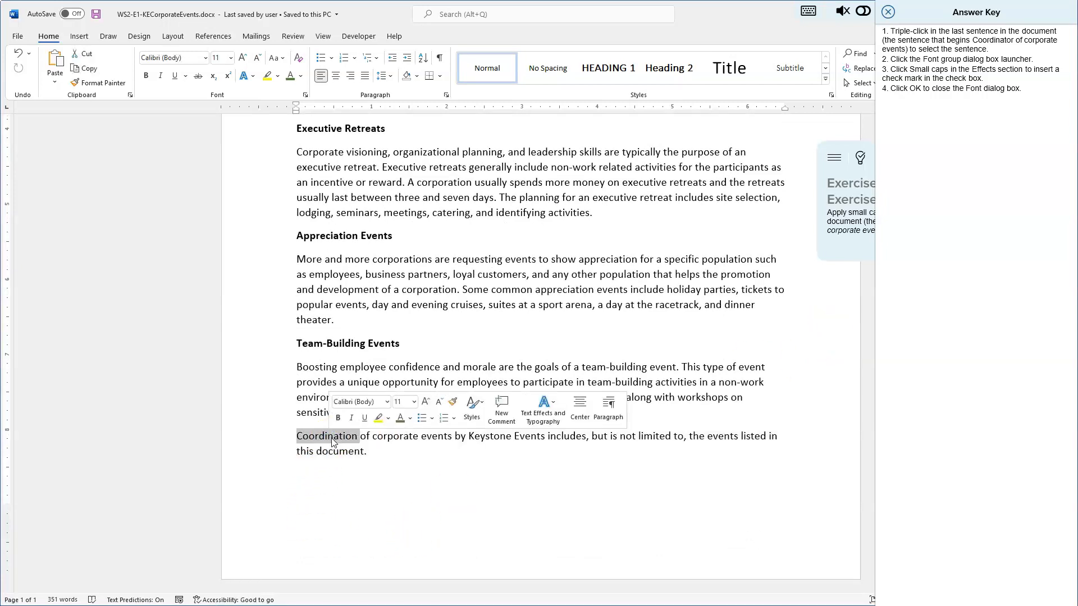
{"action": "left_click", "coordinate": [346, 438]}
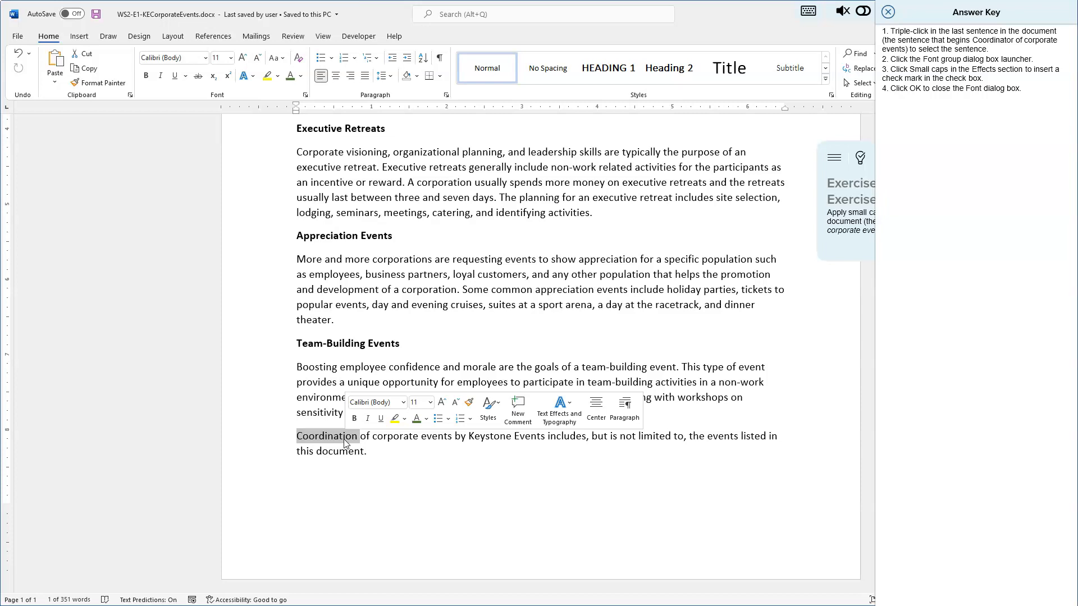
{"action": "triple_click", "coordinate": [342, 435]}
{"action": "double_click", "coordinate": [341, 435]}
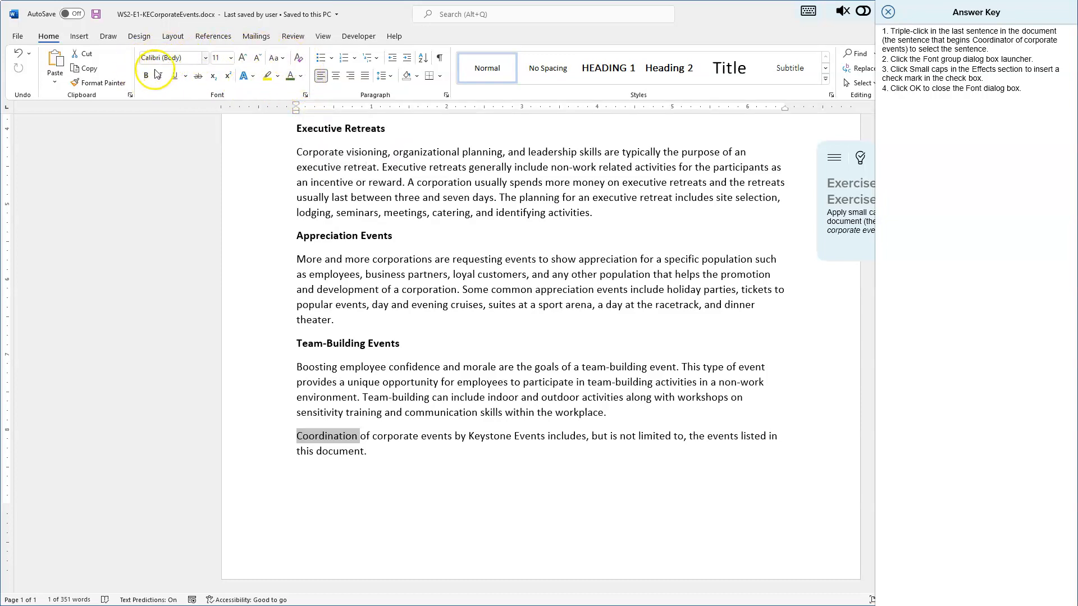
{"action": "left_click", "coordinate": [305, 96]}
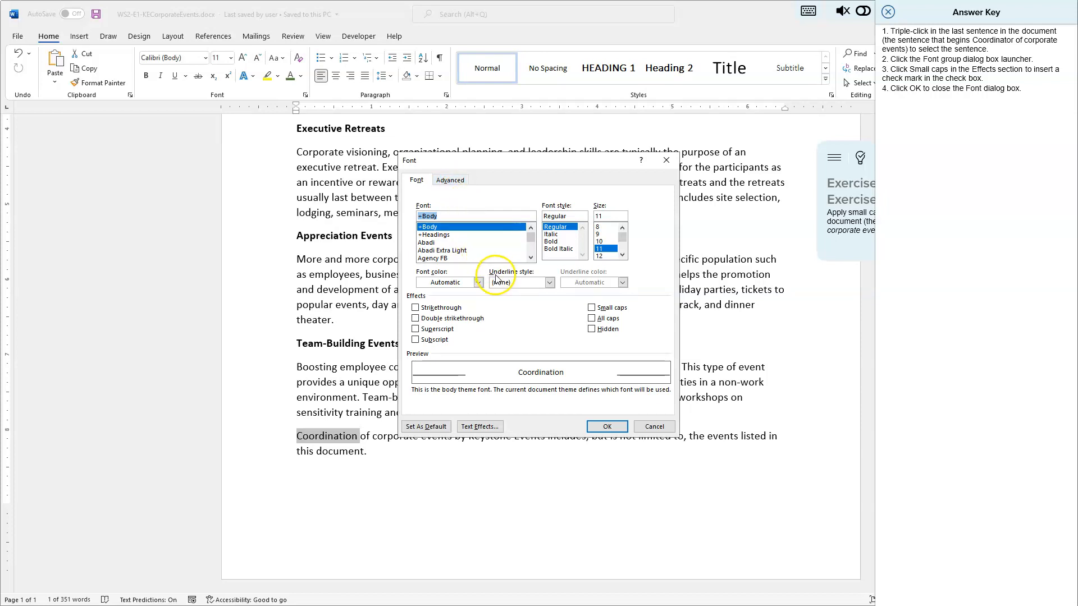
{"action": "left_click", "coordinate": [592, 309]}
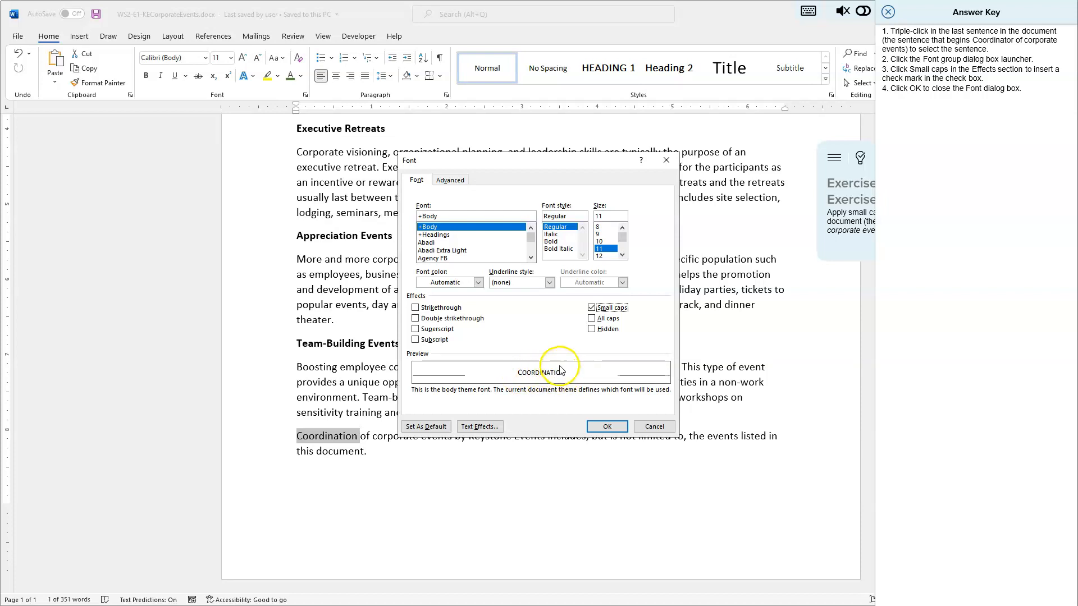
{"action": "left_click", "coordinate": [609, 428]}
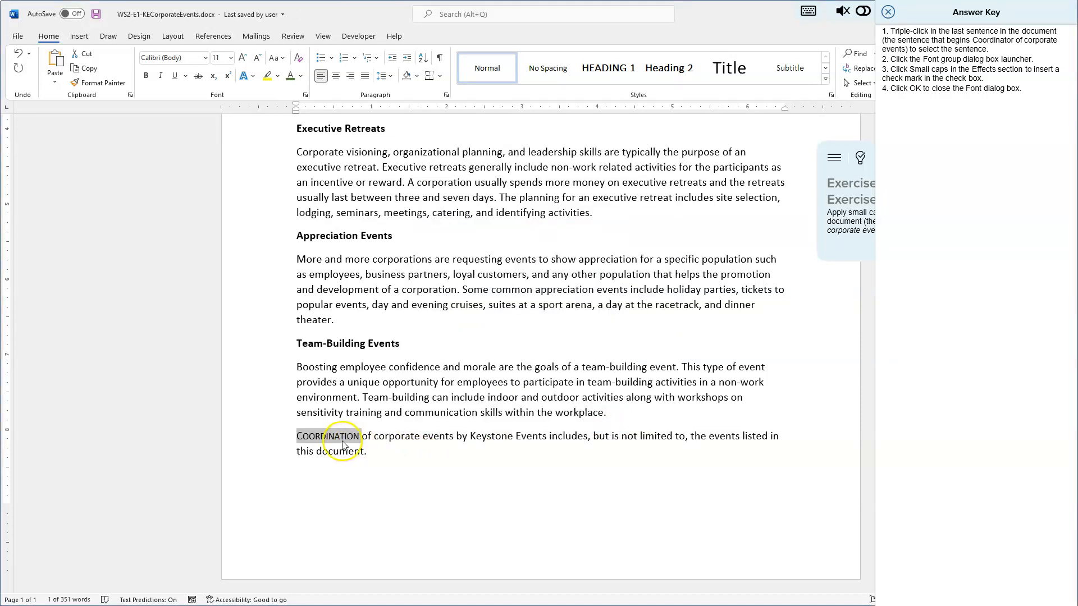
Try to apply small caps formatting to the entire last sentence of the document, and deselect it
{"action": "double_click", "coordinate": [386, 438]}
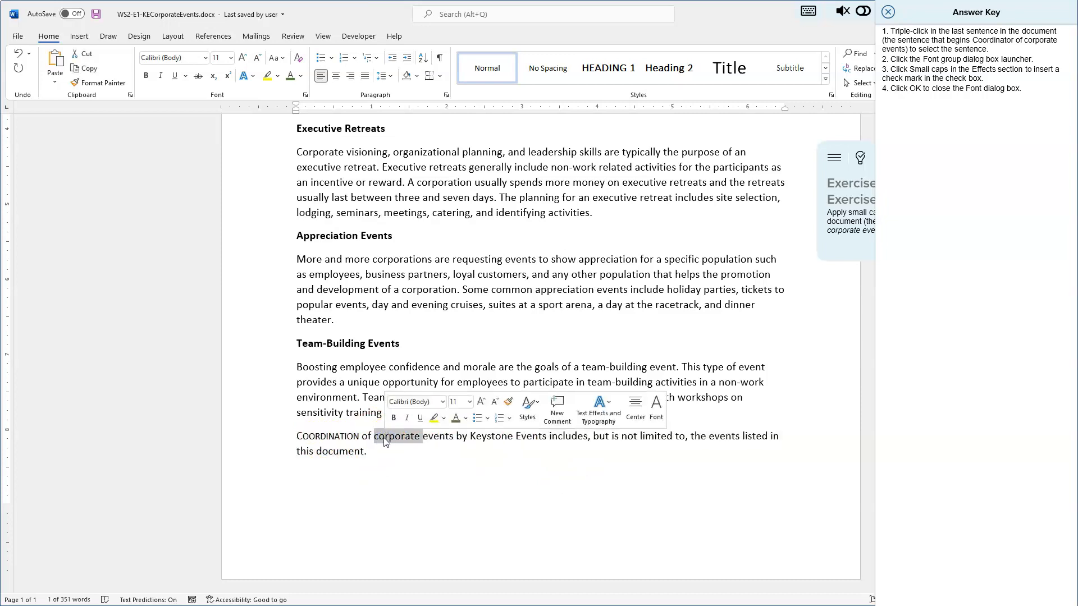
{"action": "triple_click", "coordinate": [385, 441]}
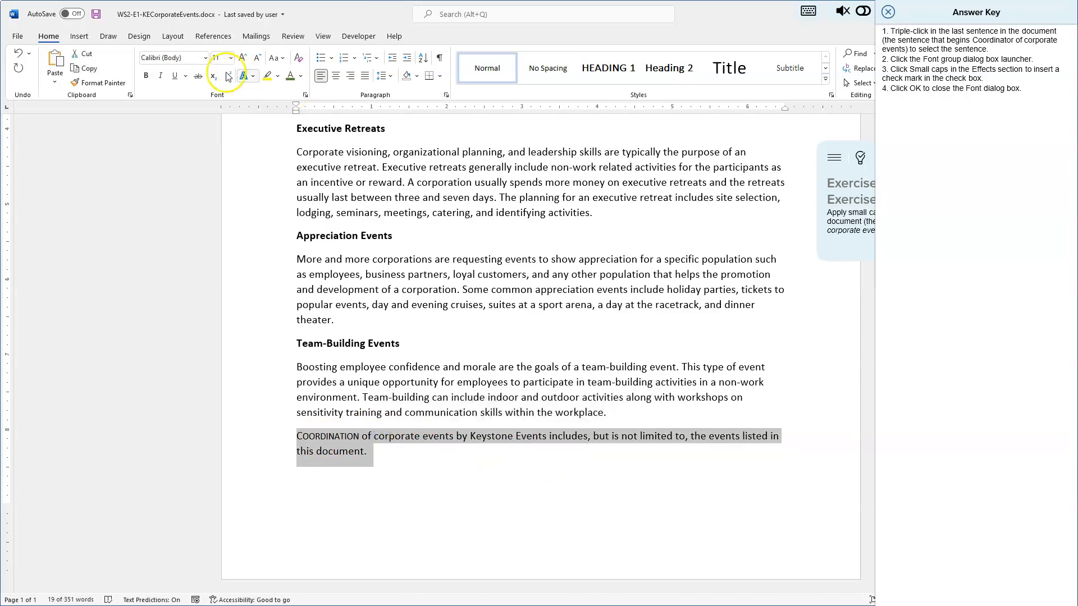
{"action": "left_click", "coordinate": [305, 95]}
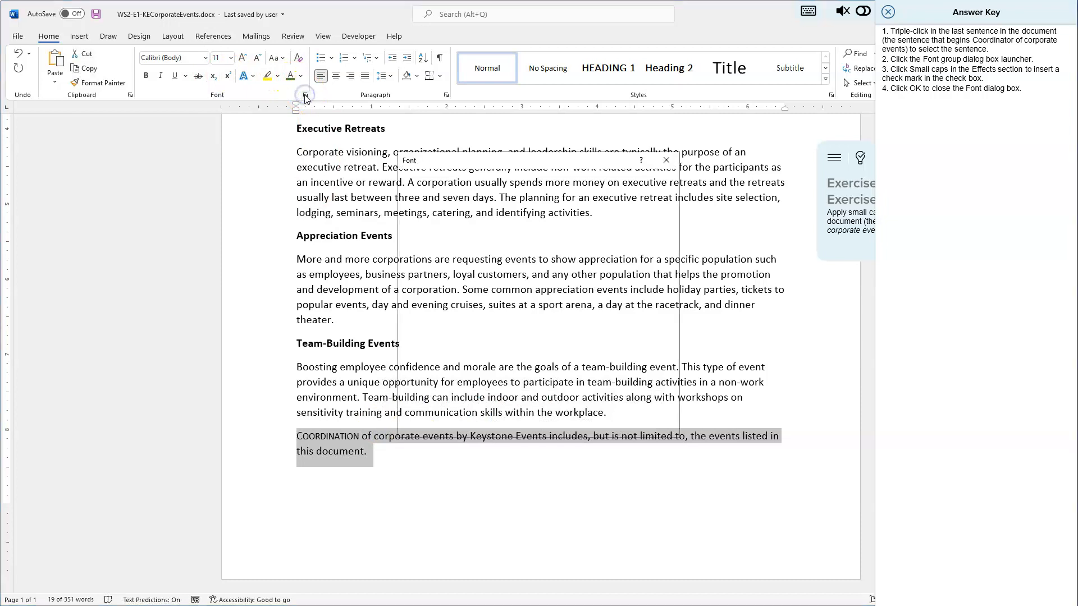
{"action": "left_click", "coordinate": [591, 308]}
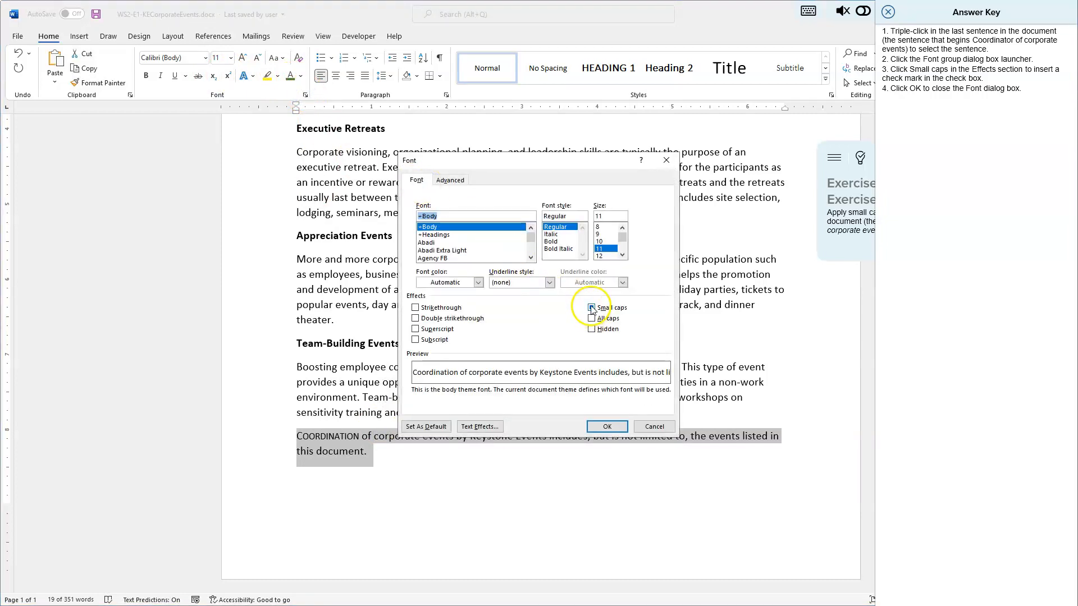
{"action": "left_click", "coordinate": [591, 307]}
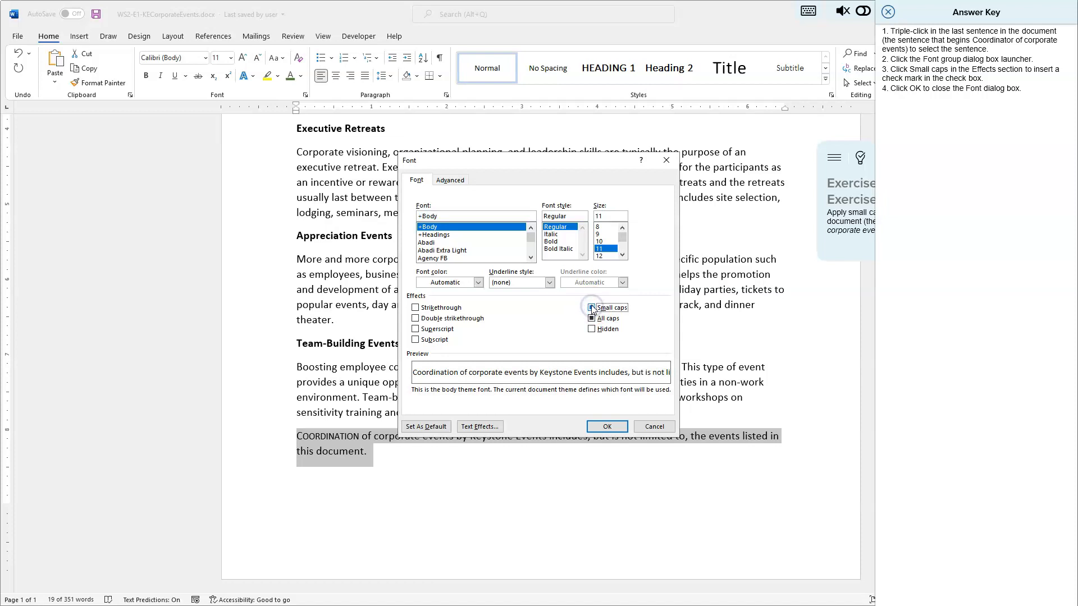
{"action": "left_click", "coordinate": [606, 426]}
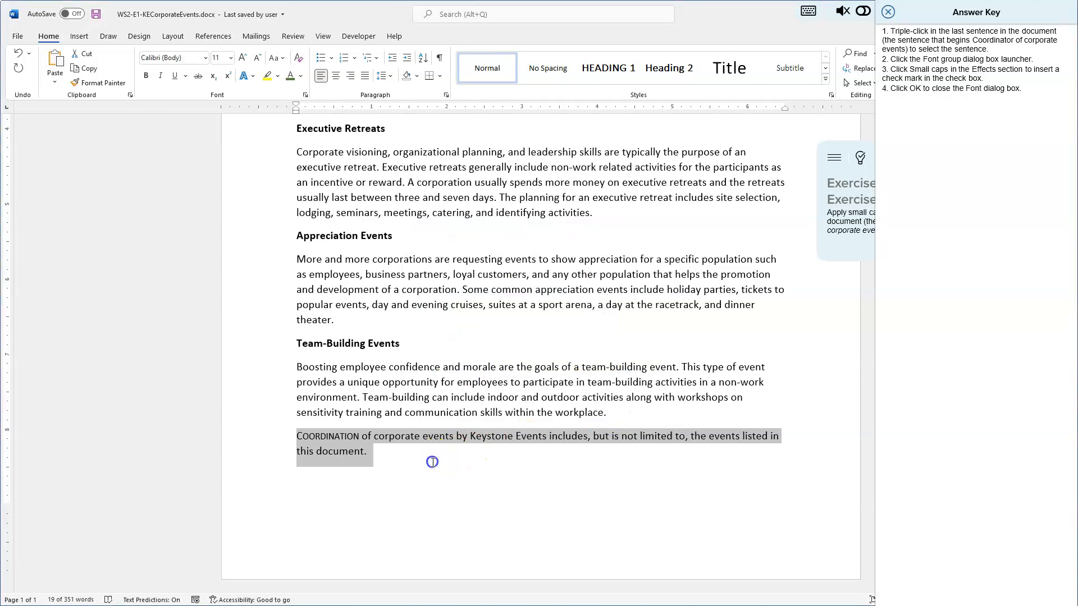
{"action": "left_click", "coordinate": [431, 461]}
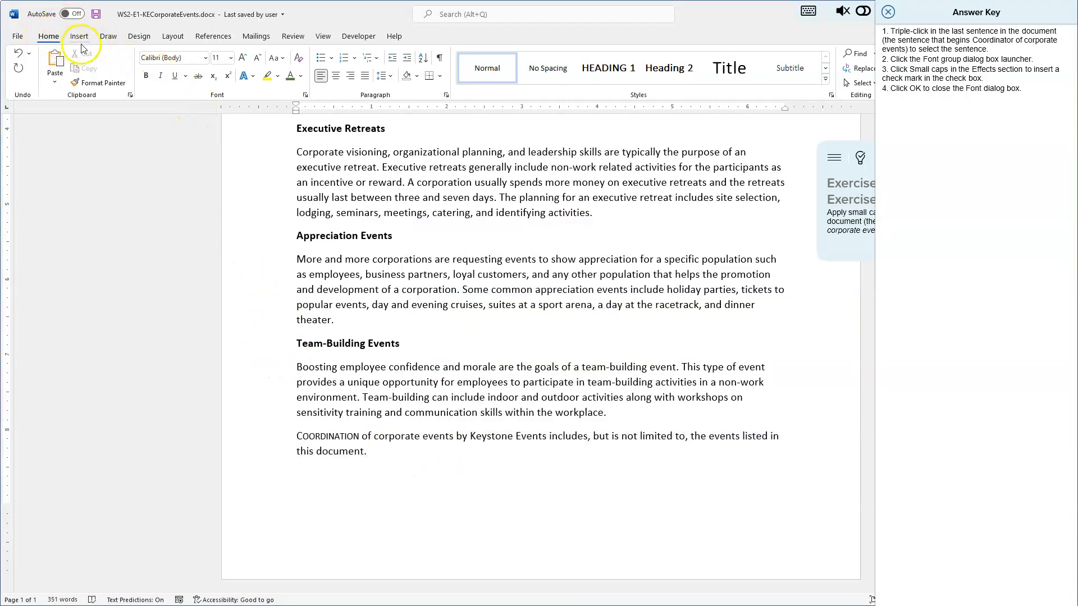
Undo the small caps on the word Coordination, keeping the green font color on the Seminars and Conferences heading
{"action": "left_click", "coordinate": [16, 54]}
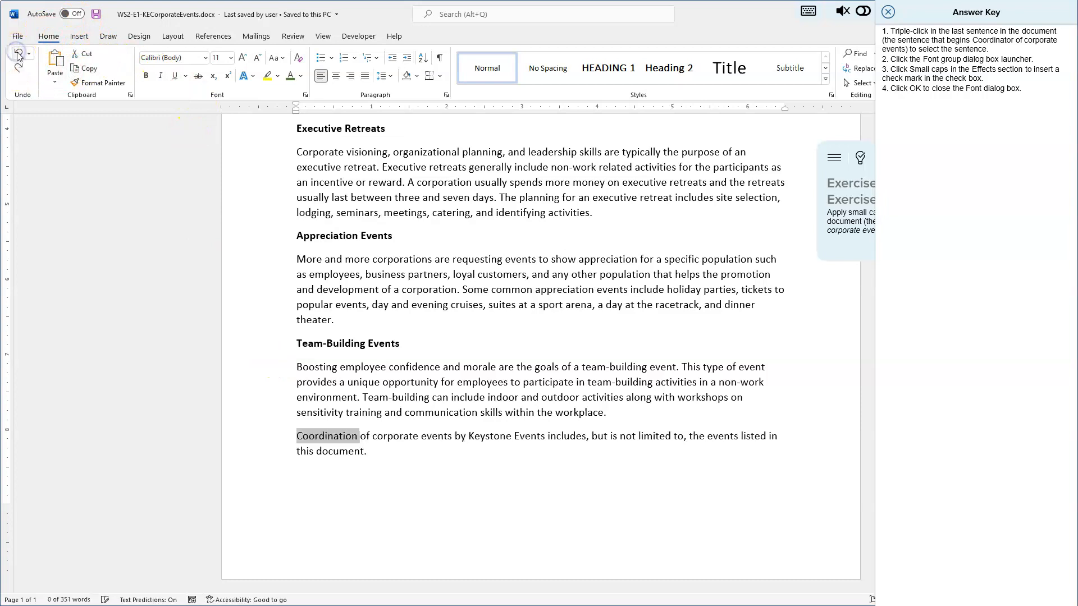
{"action": "left_click", "coordinate": [17, 54]}
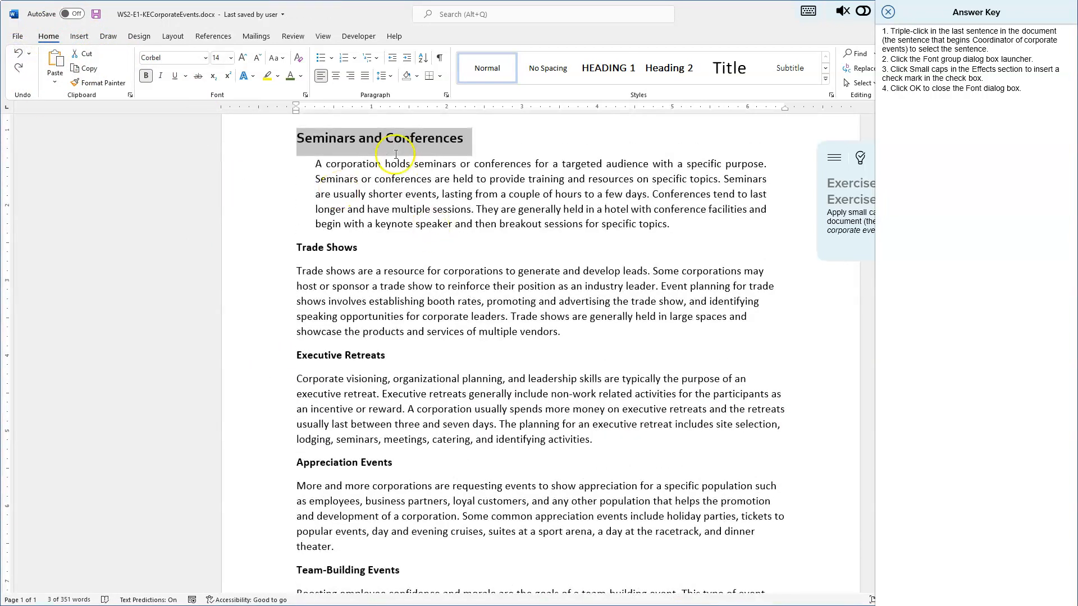
{"action": "left_click", "coordinate": [19, 68]}
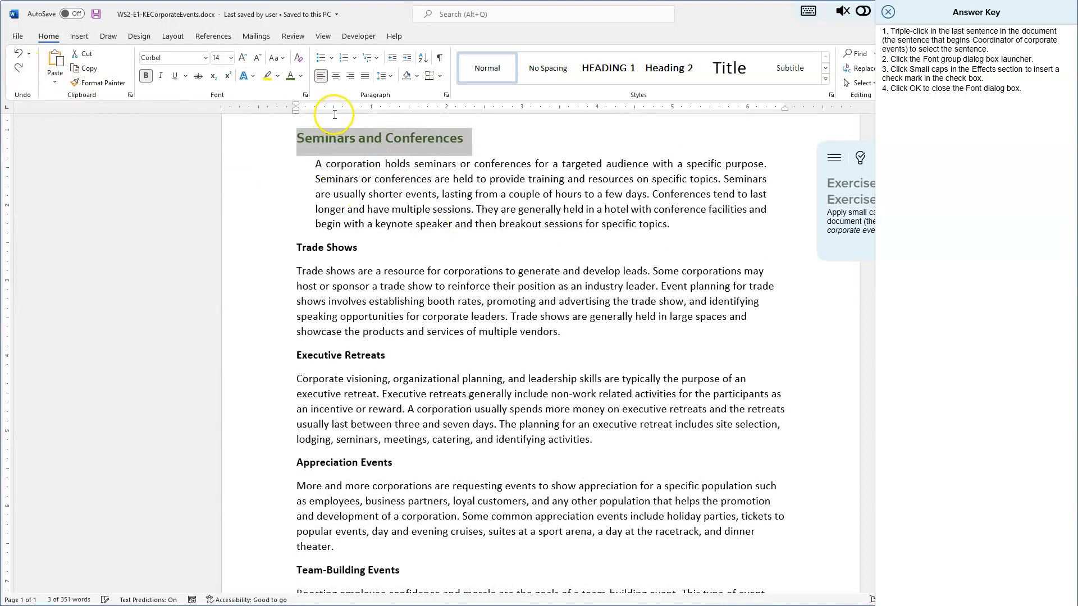
{"action": "left_click", "coordinate": [361, 146]}
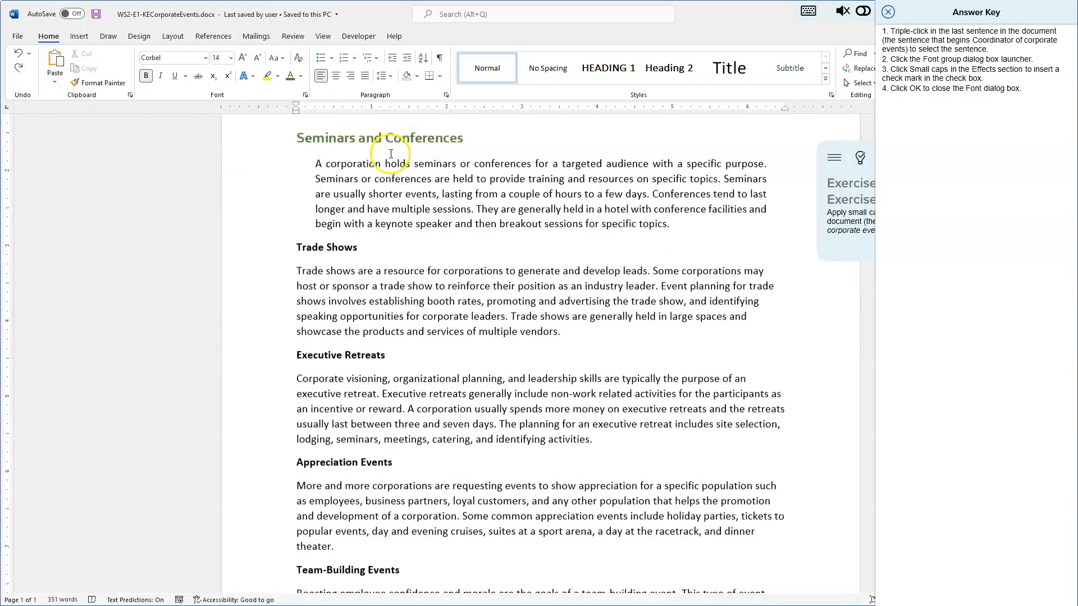
Apply small caps formatting to the document's entire last sentence, beginning Coordination of corporate events, and save the document
{"action": "scroll", "coordinate": [406, 195], "scroll_direction": "down", "scroll_amount": 5}
{"action": "scroll", "coordinate": [405, 195], "scroll_direction": "down", "scroll_amount": 1}
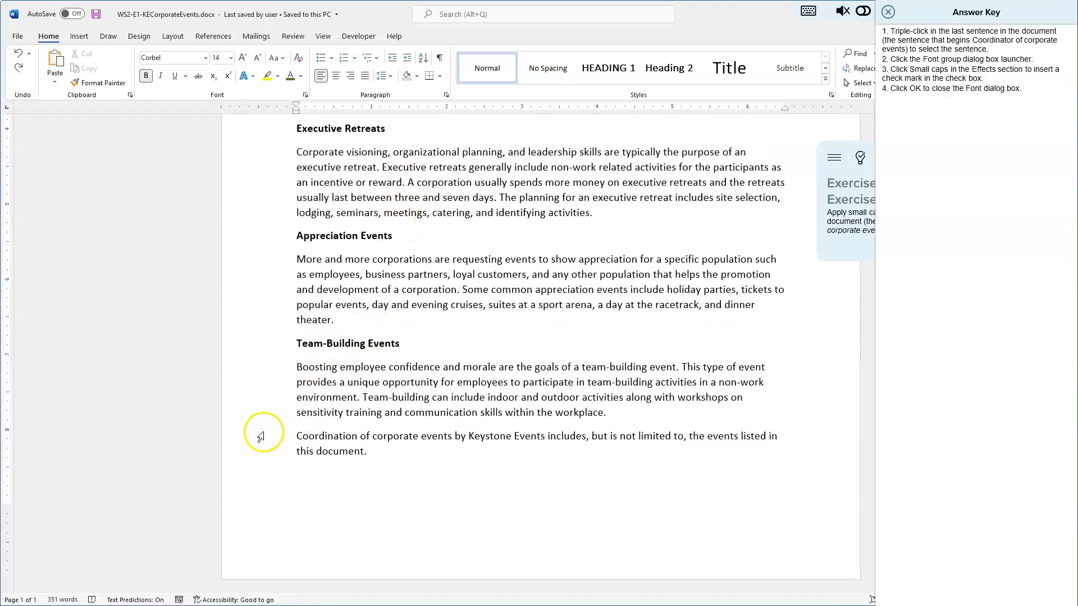
{"action": "triple_click", "coordinate": [316, 438]}
{"action": "left_click", "coordinate": [316, 437]}
{"action": "triple_click", "coordinate": [316, 436]}
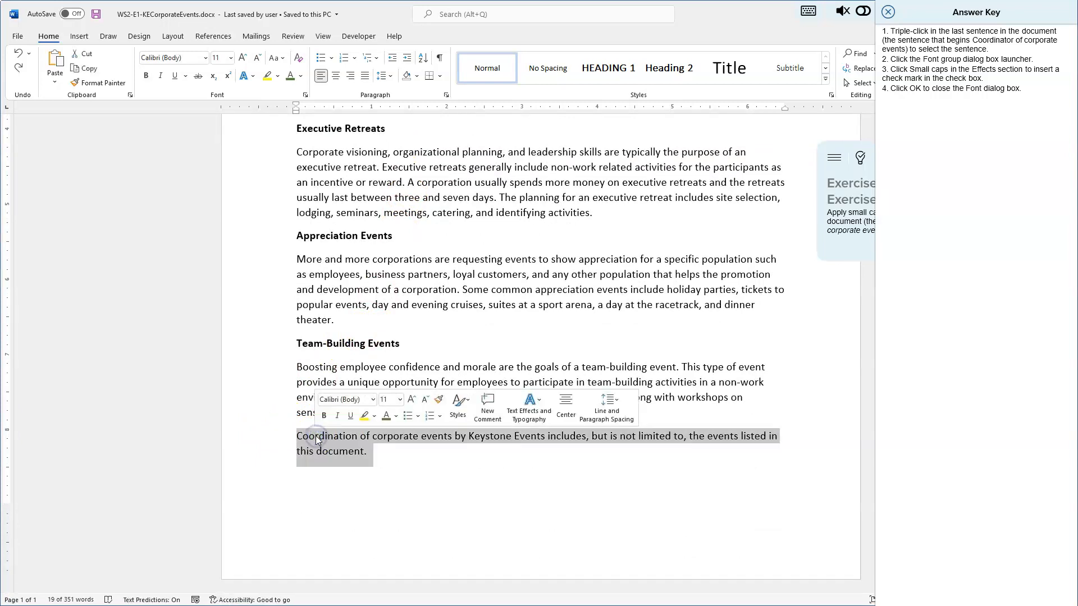
{"action": "left_click", "coordinate": [306, 95]}
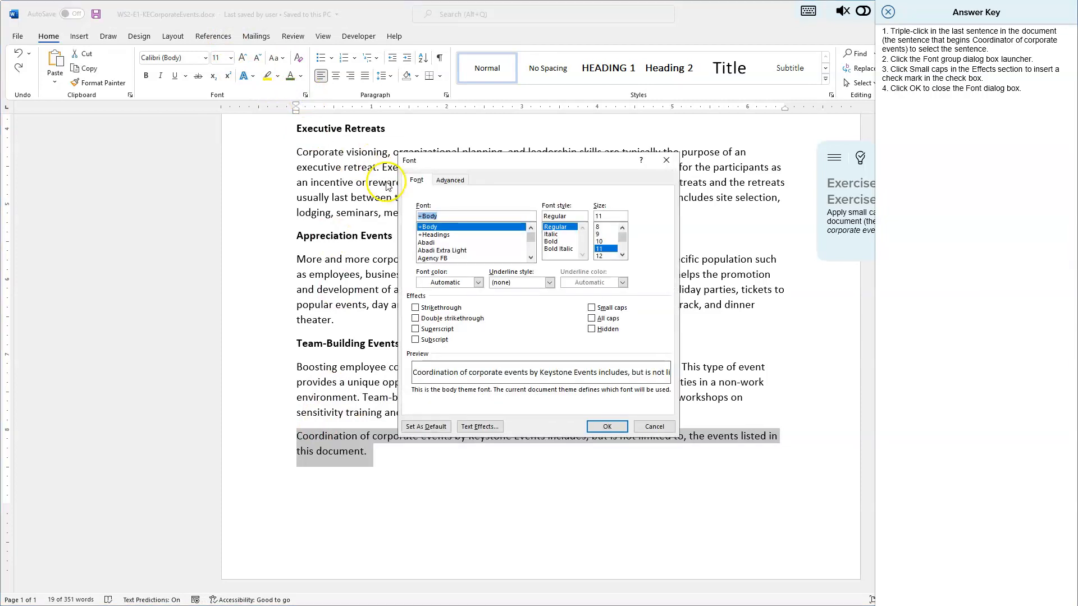
{"action": "left_click", "coordinate": [592, 307]}
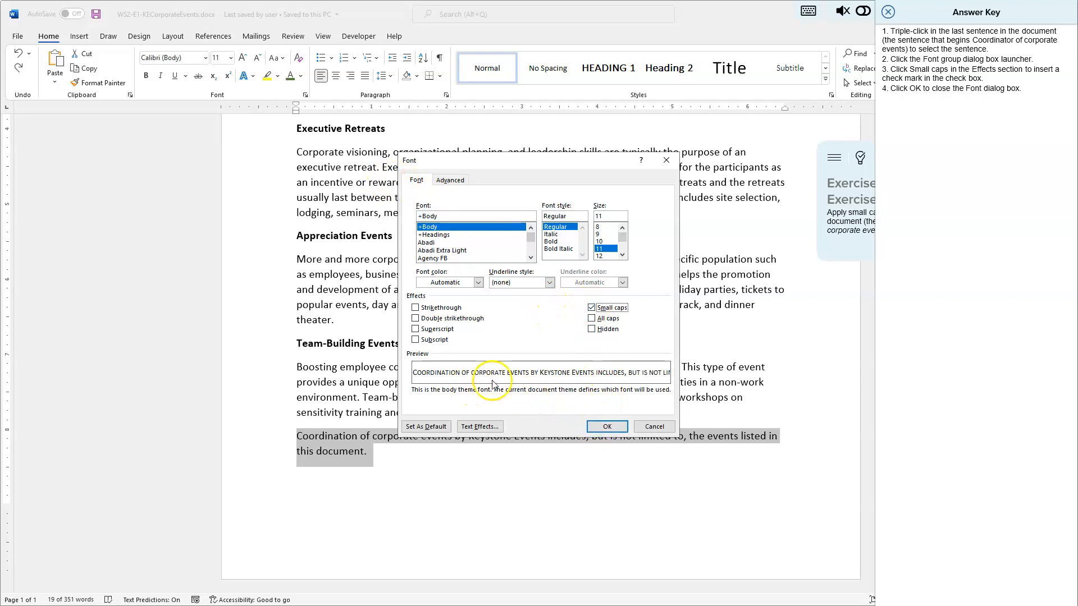
{"action": "left_click", "coordinate": [614, 427]}
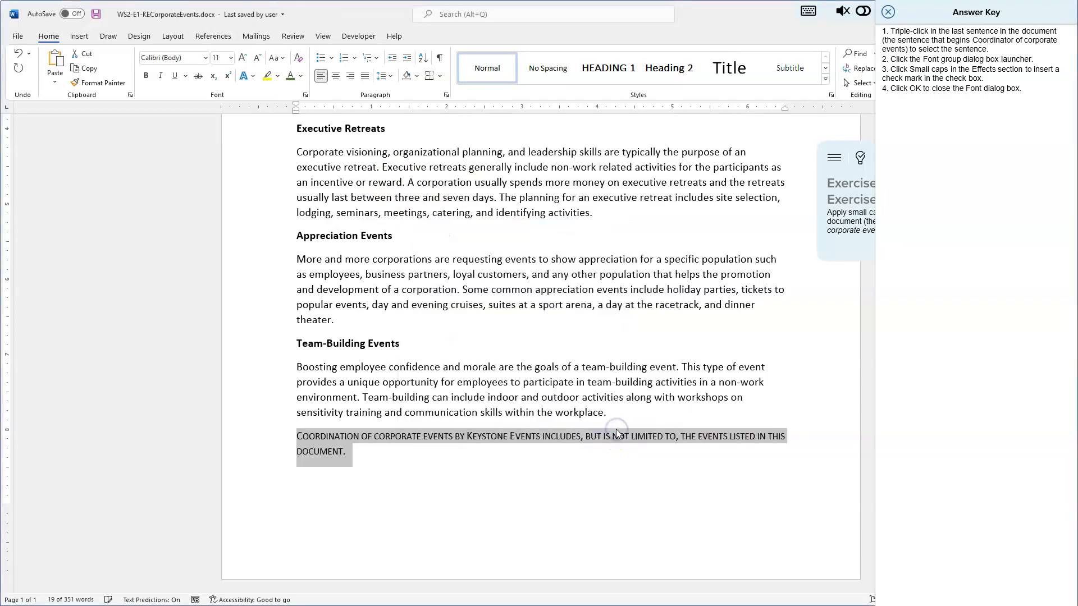
{"action": "left_click", "coordinate": [481, 472]}
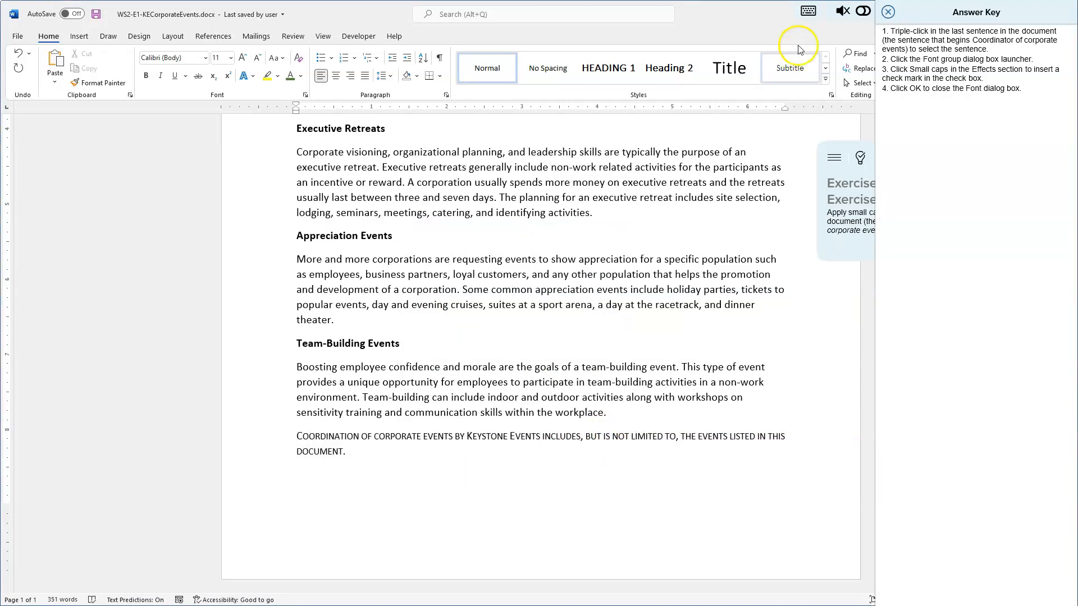
{"action": "left_click", "coordinate": [889, 13]}
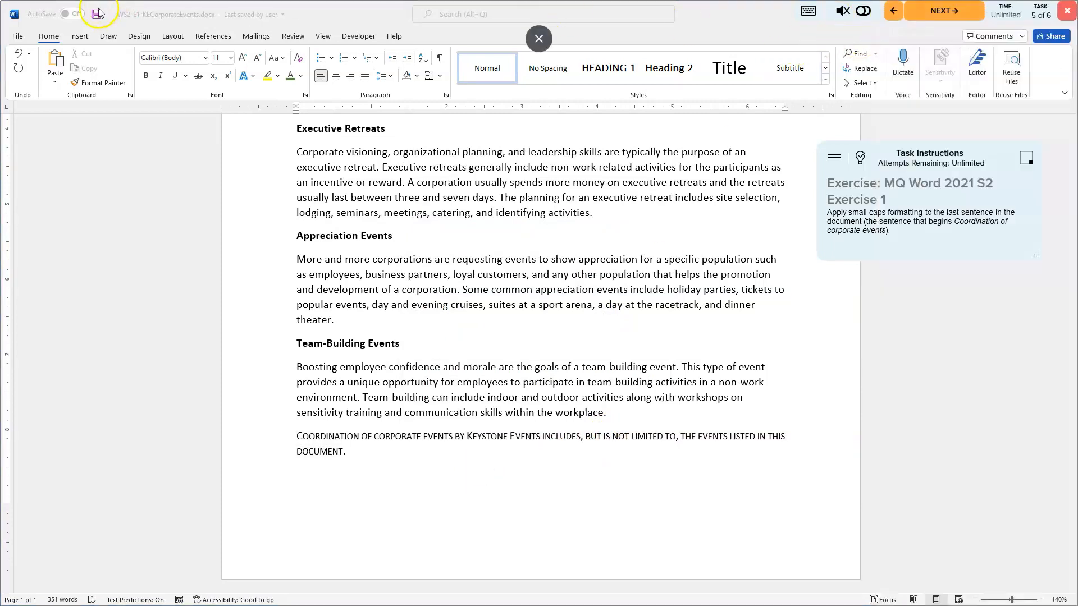
{"action": "left_click", "coordinate": [96, 15]}
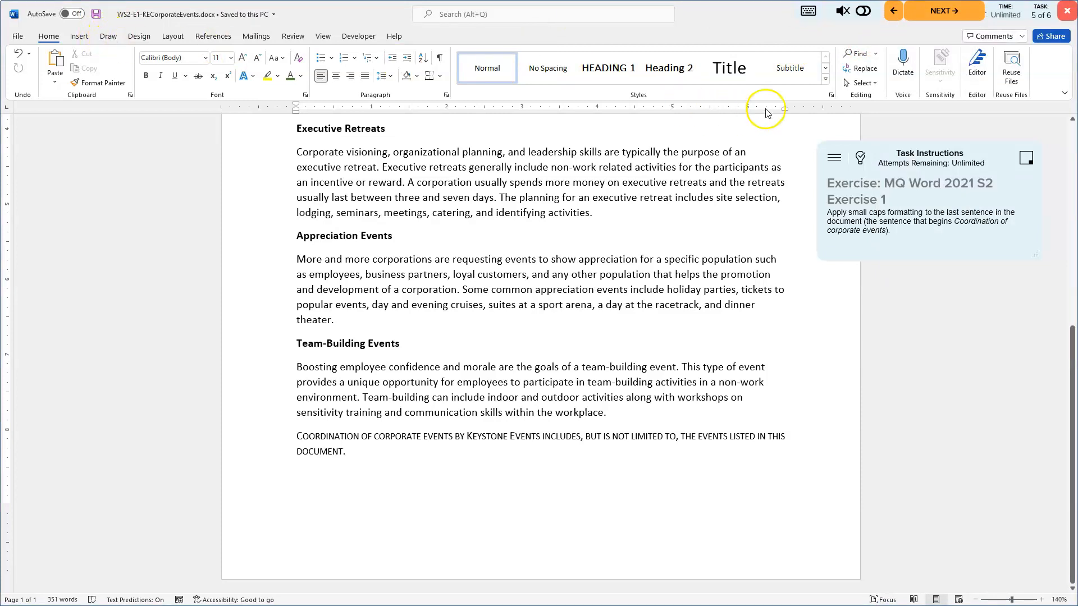
Advance to the sixth task of the exercise and show its full instructions and answer key
{"action": "left_click", "coordinate": [940, 13]}
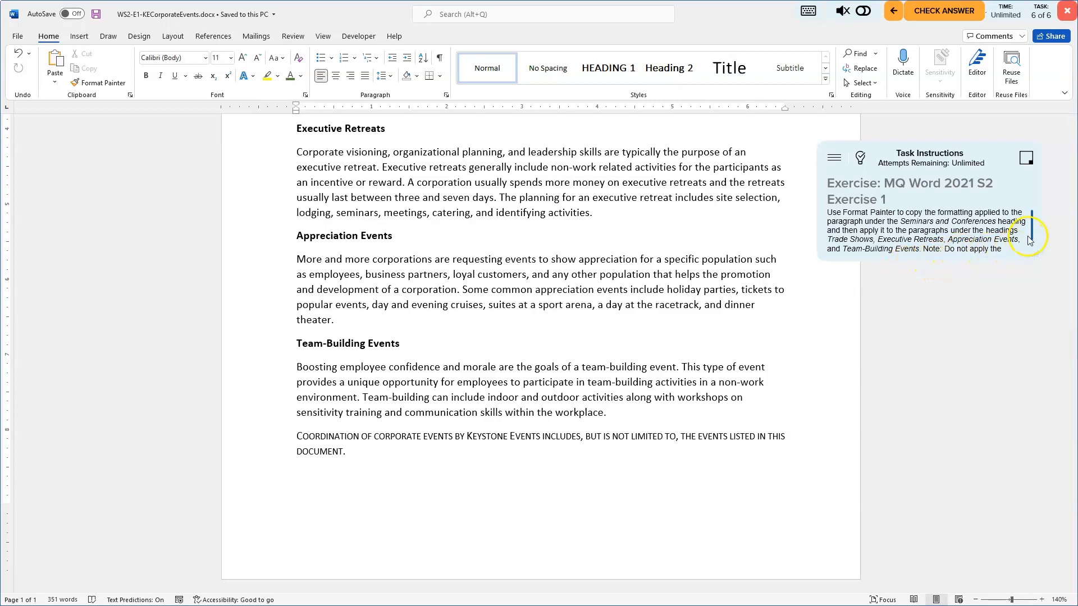
{"action": "left_click_drag", "start_coordinate": [1033, 228], "coordinate": [1033, 242]}
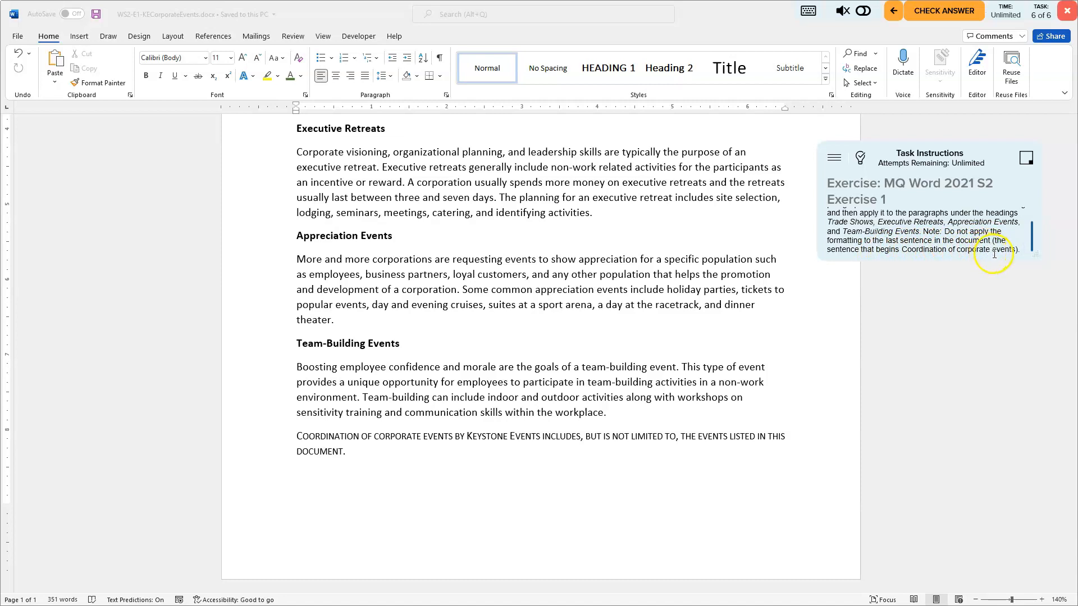
{"action": "left_click", "coordinate": [859, 160]}
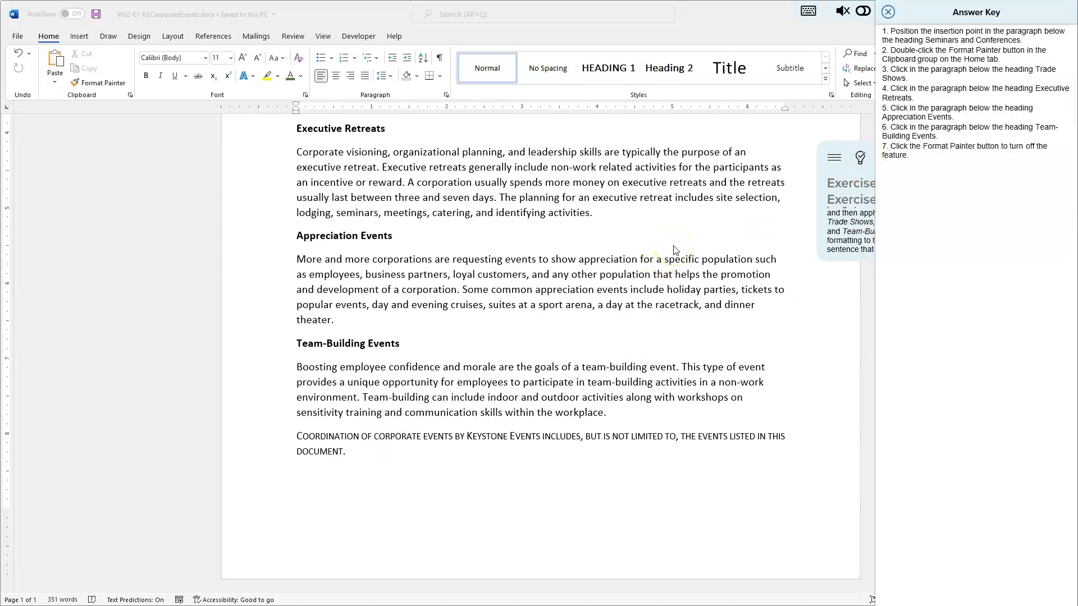
Copy the formatting of the paragraph under Seminars and Conferences with Format Painter for repeated use and apply it to the Trade Shows paragraph
{"action": "scroll", "coordinate": [675, 249], "scroll_direction": "up", "scroll_amount": 10}
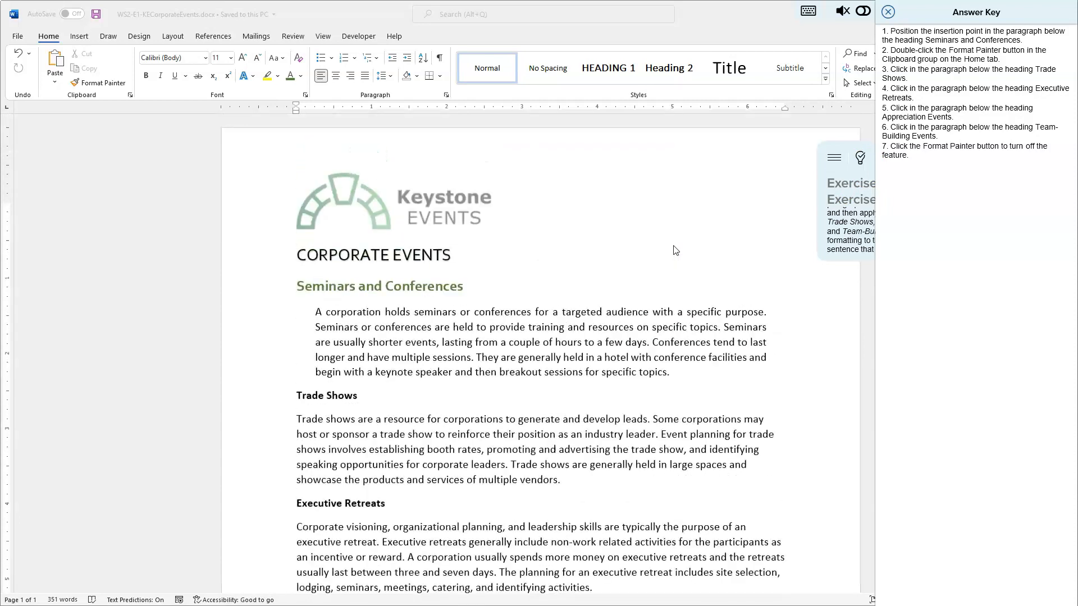
{"action": "left_click", "coordinate": [359, 312]}
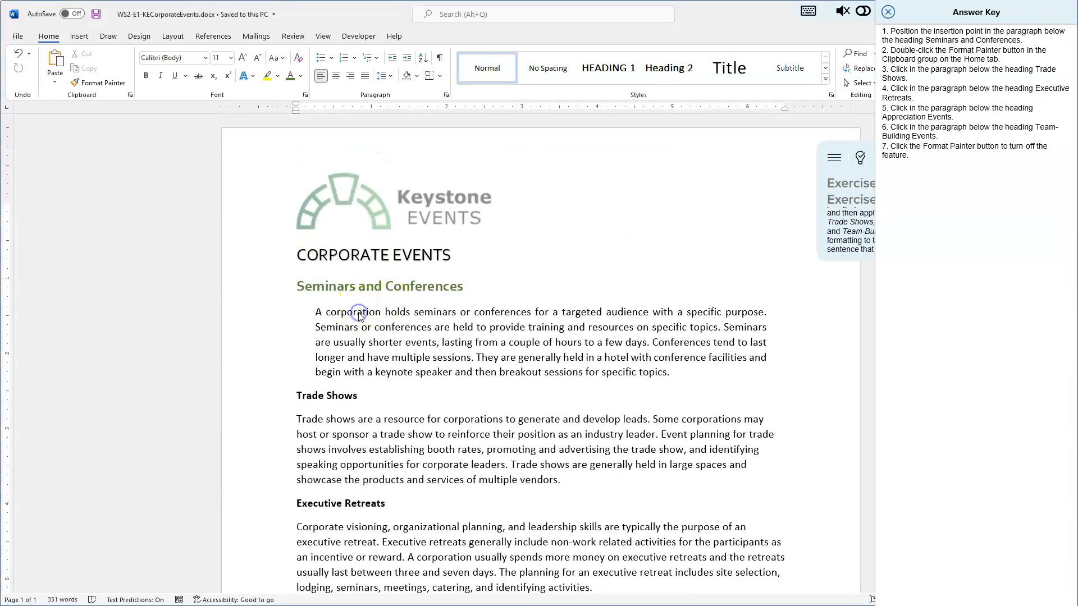
{"action": "left_click", "coordinate": [353, 313]}
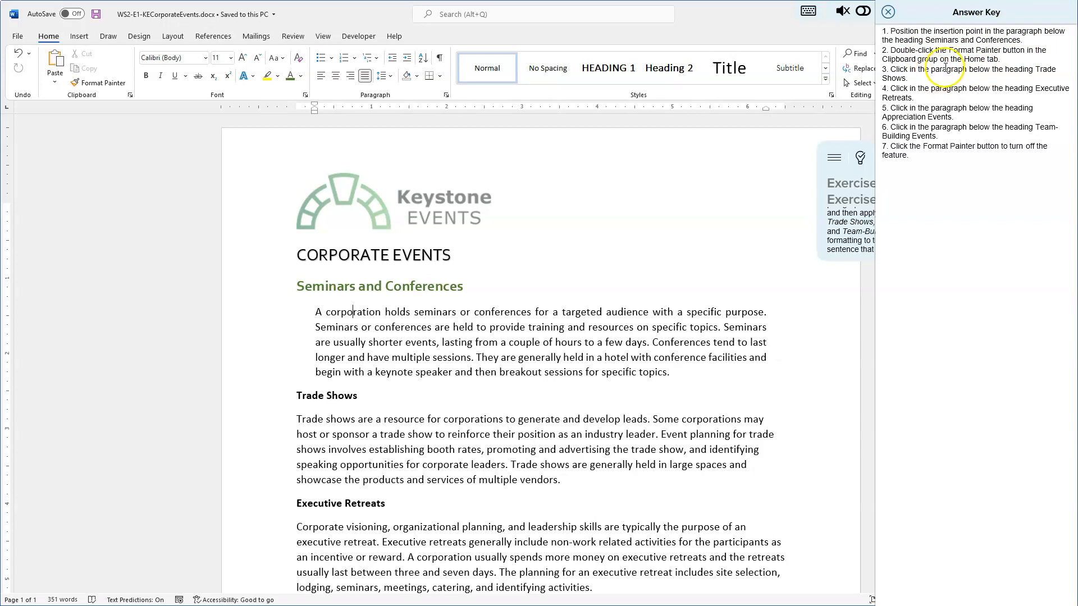
{"action": "double_click", "coordinate": [102, 84]}
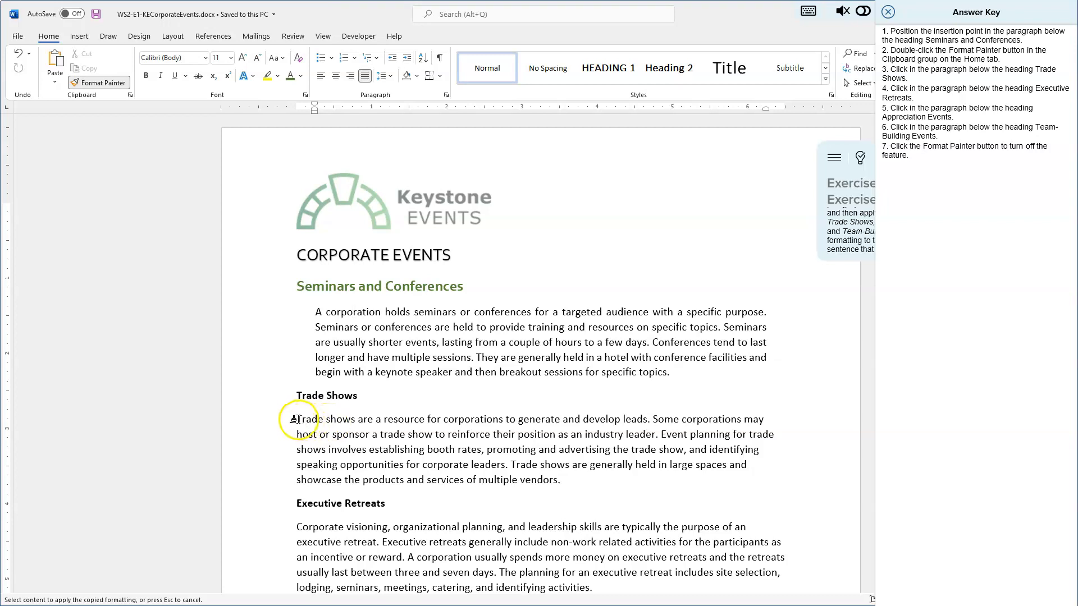
{"action": "left_click", "coordinate": [416, 441]}
{"action": "left_click", "coordinate": [394, 435]}
{"action": "left_click", "coordinate": [391, 441]}
Apply the copied formatting to the paragraphs under the headings Executive Retreats, Appreciation Events and Team-Building Events
{"action": "scroll", "coordinate": [393, 440], "scroll_direction": "down", "scroll_amount": 3}
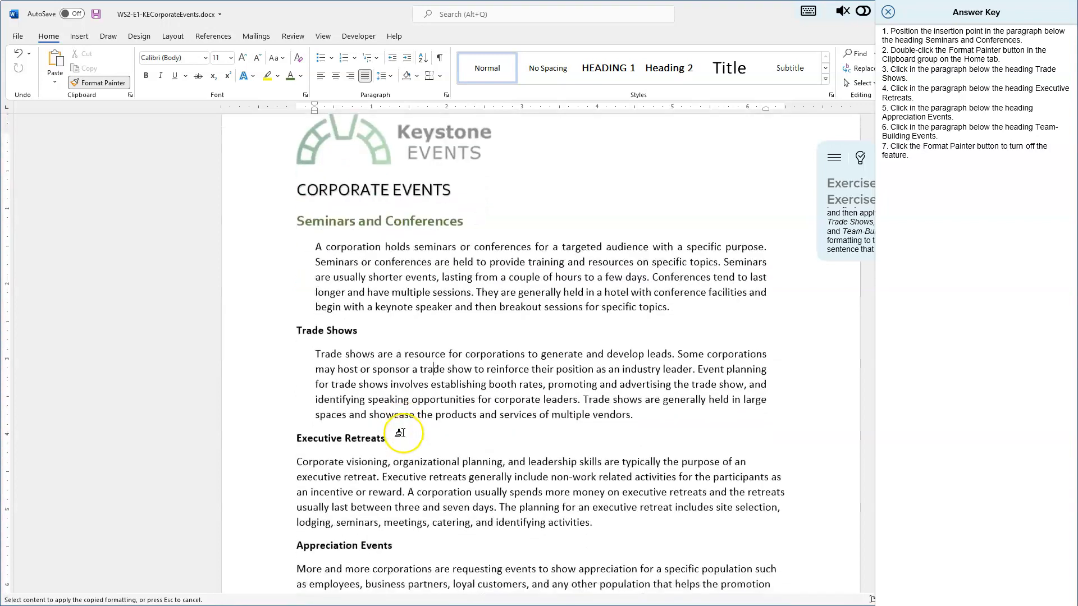
{"action": "left_click", "coordinate": [408, 434]}
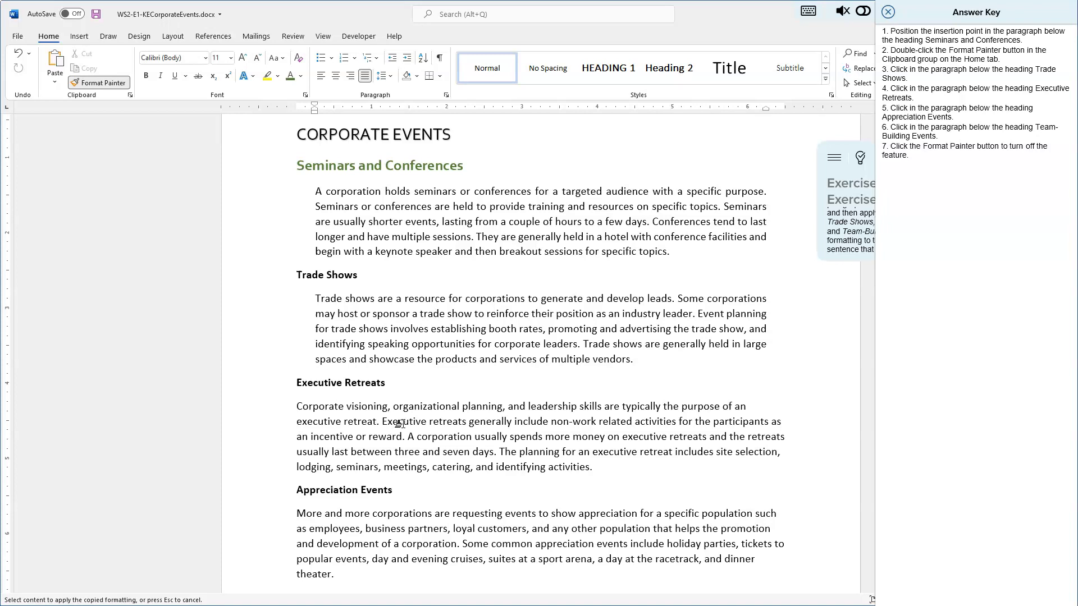
{"action": "left_click", "coordinate": [399, 424]}
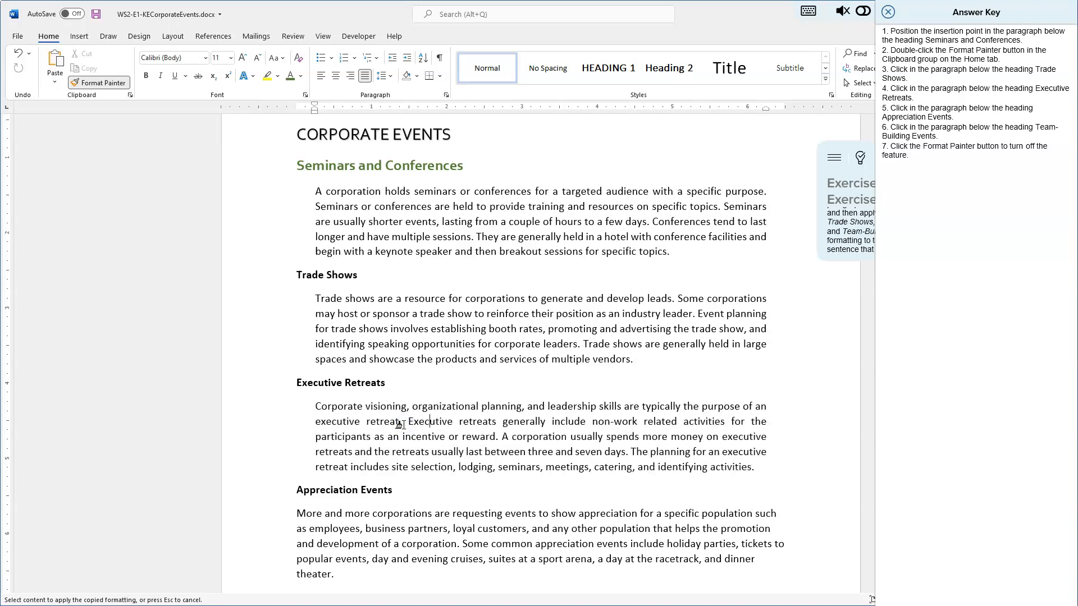
{"action": "scroll", "coordinate": [399, 424], "scroll_direction": "down", "scroll_amount": 2}
{"action": "left_click", "coordinate": [418, 443]}
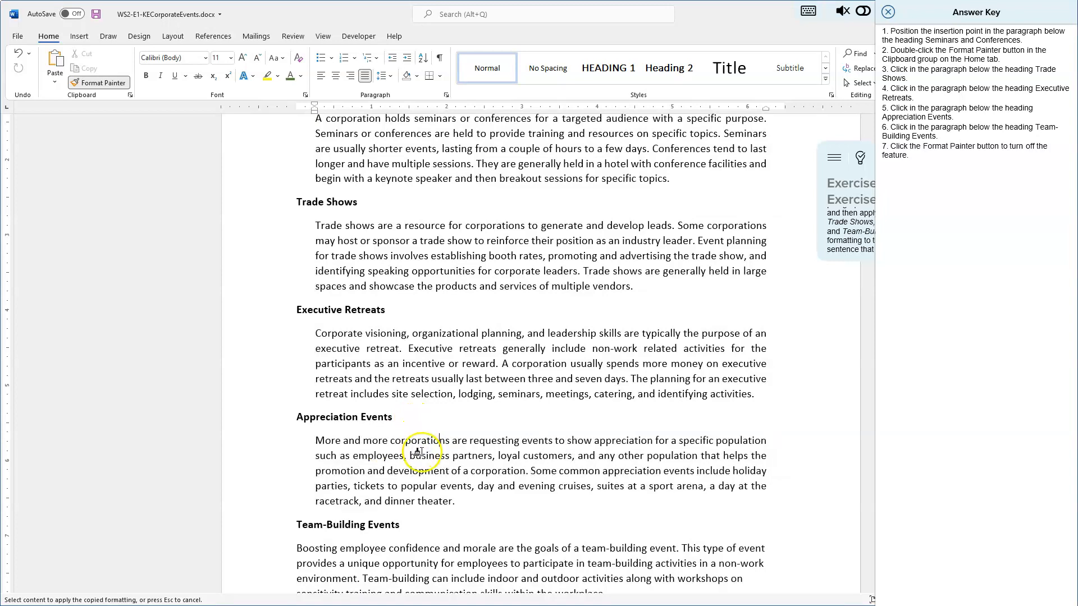
{"action": "scroll", "coordinate": [420, 458], "scroll_direction": "down", "scroll_amount": 3}
{"action": "left_click", "coordinate": [423, 464]}
{"action": "scroll", "coordinate": [422, 462], "scroll_direction": "down", "scroll_amount": 1}
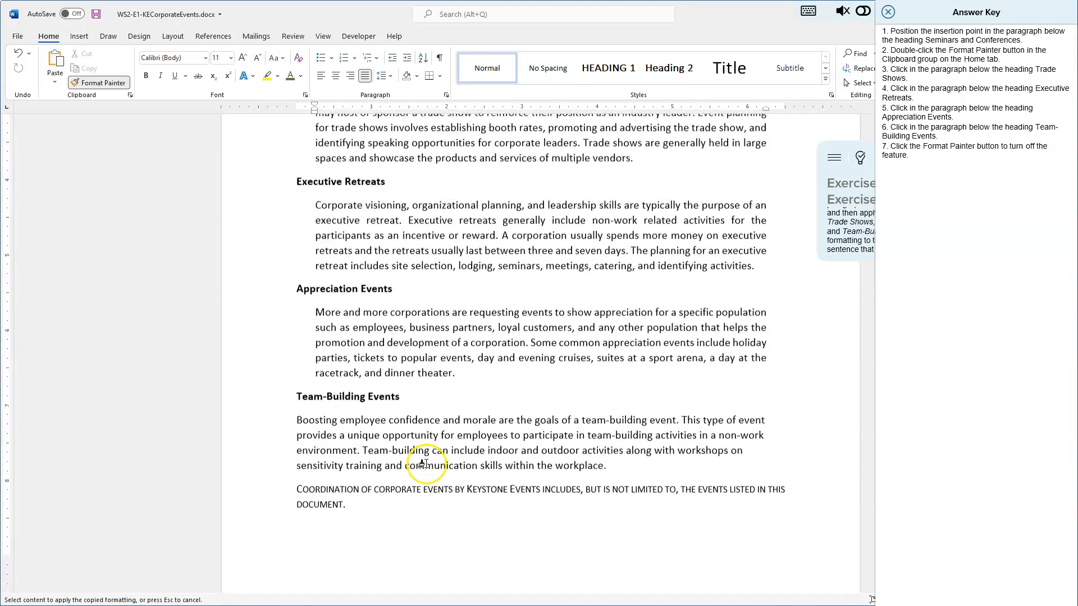
{"action": "left_click", "coordinate": [432, 417]}
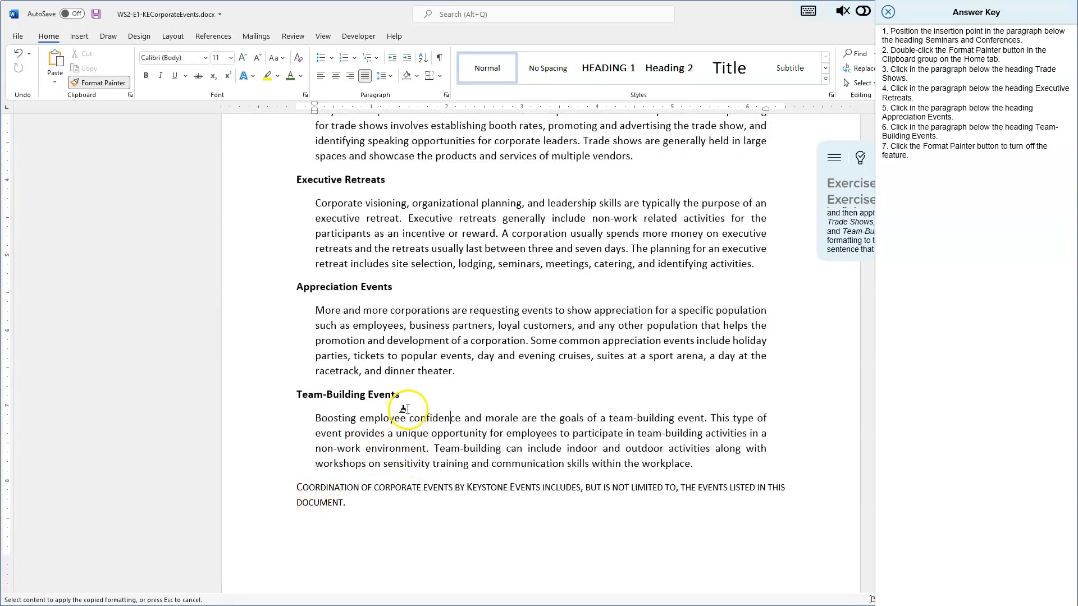
Turn off Format Painter and save the document
{"action": "scroll", "coordinate": [360, 414], "scroll_direction": "up", "scroll_amount": 3}
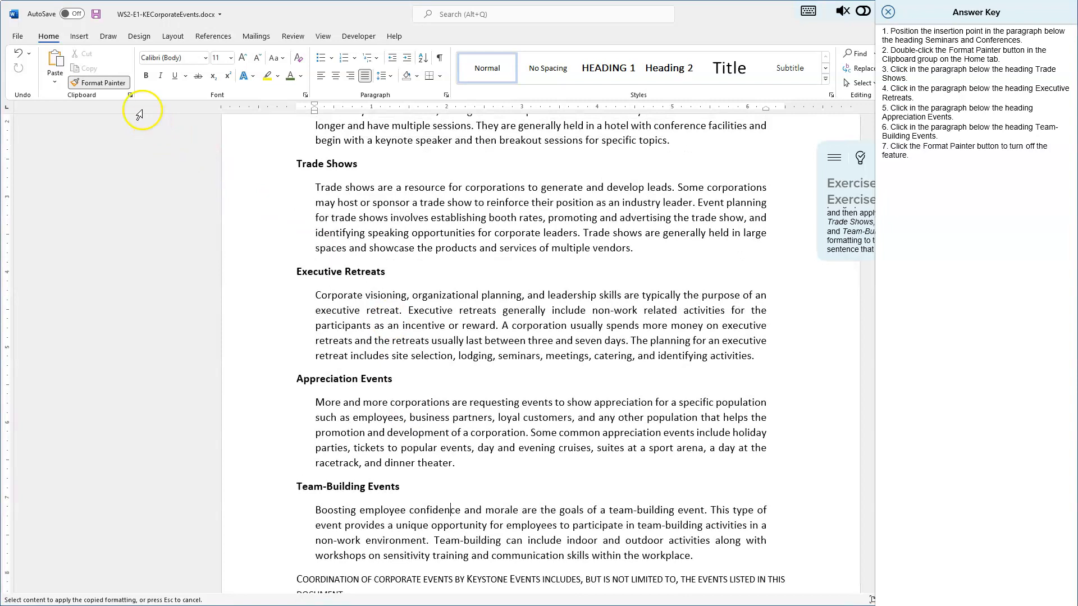
{"action": "scroll", "coordinate": [139, 110], "scroll_direction": "up", "scroll_amount": 1}
{"action": "left_click", "coordinate": [99, 83]}
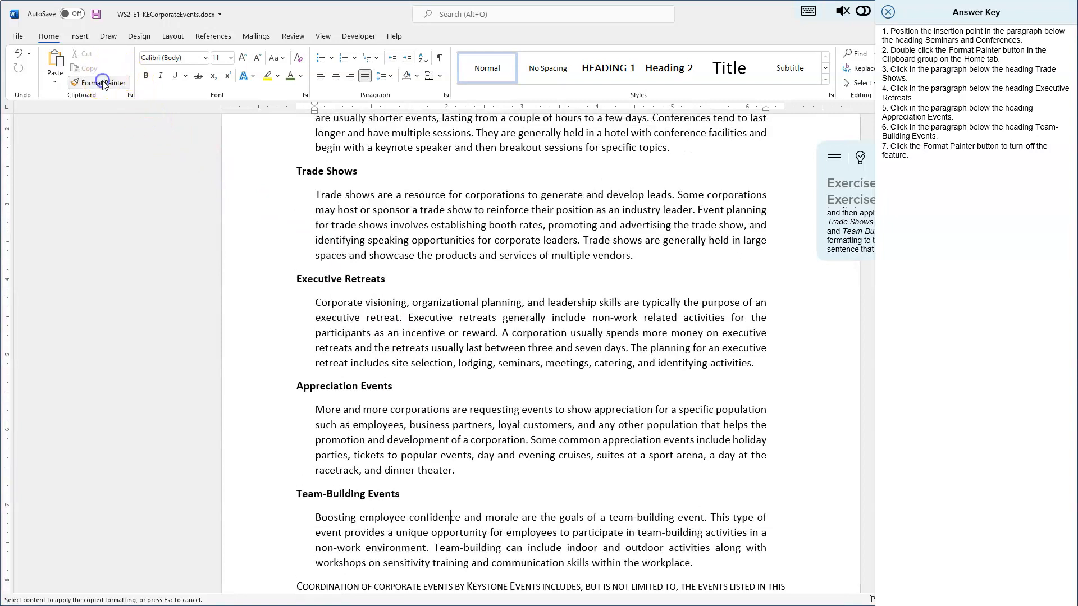
{"action": "left_click", "coordinate": [96, 15]}
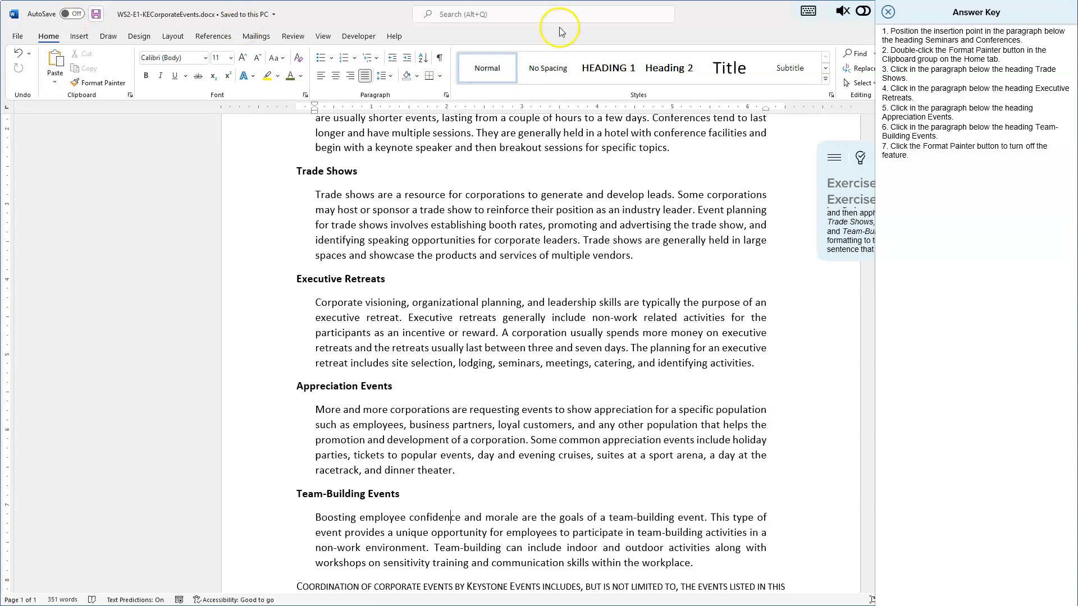
Close the answer key and submit the completed exercise for answer checking
{"action": "left_click", "coordinate": [888, 12]}
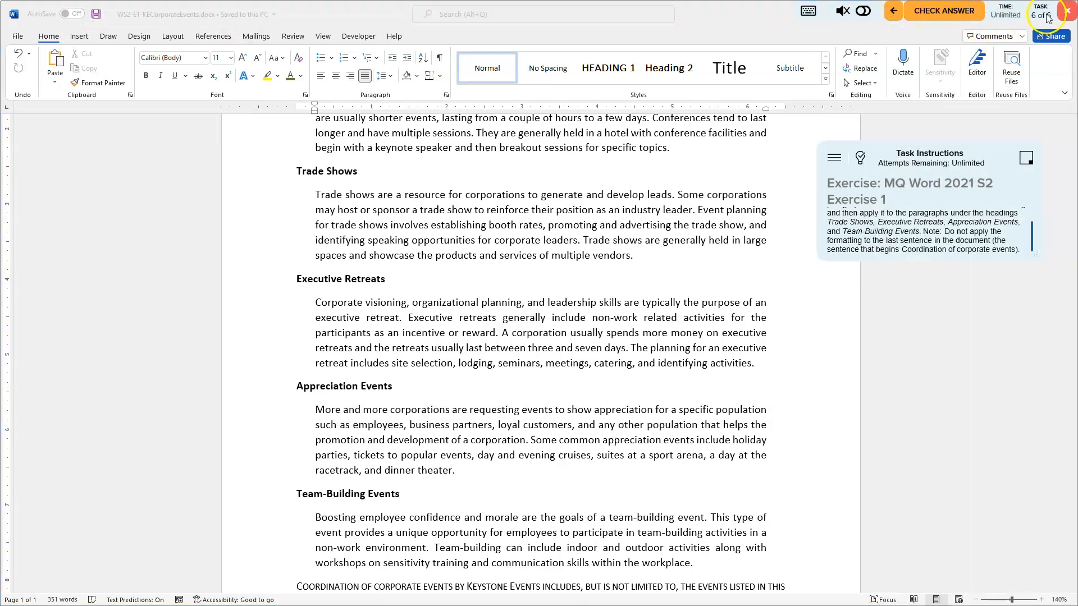
{"action": "left_click", "coordinate": [948, 13]}
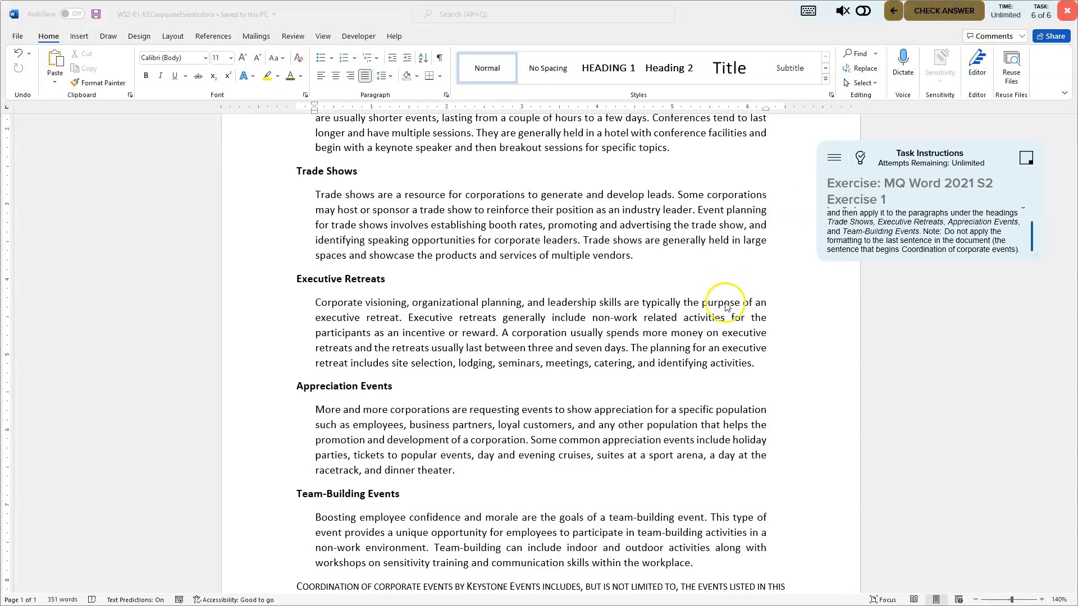